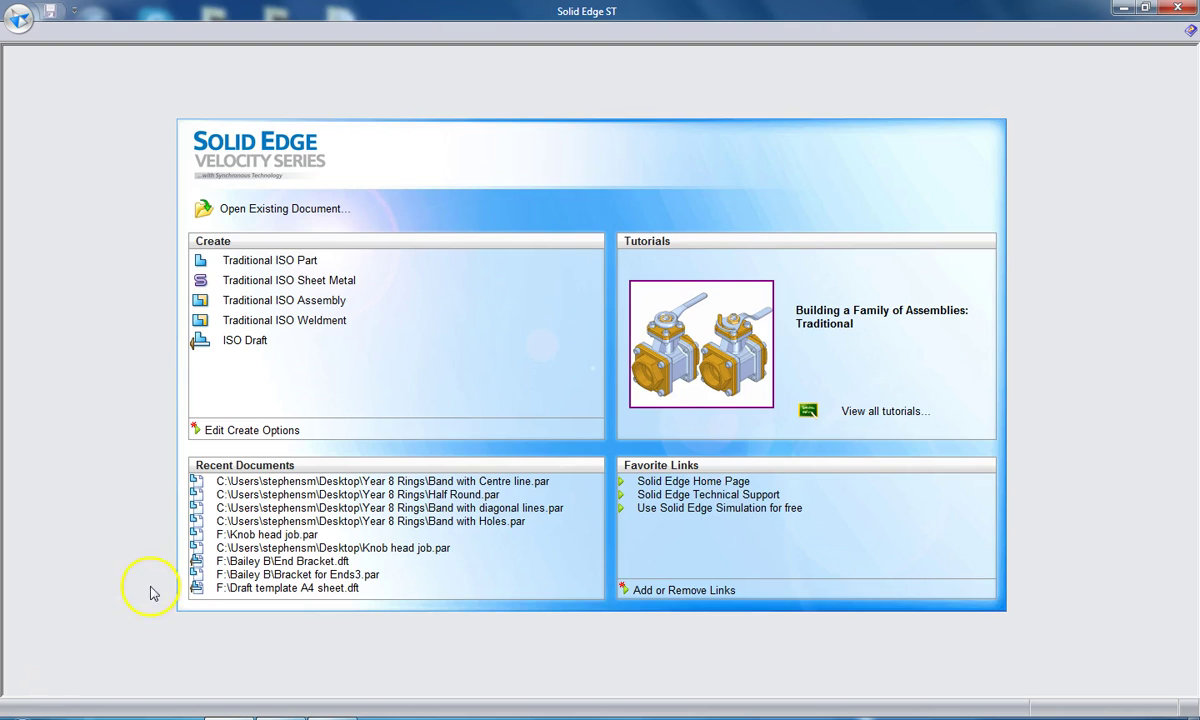
Open the example part 'Band with diagonal lines.par' from Recent Documents
{"action": "left_click", "coordinate": [476, 509]}
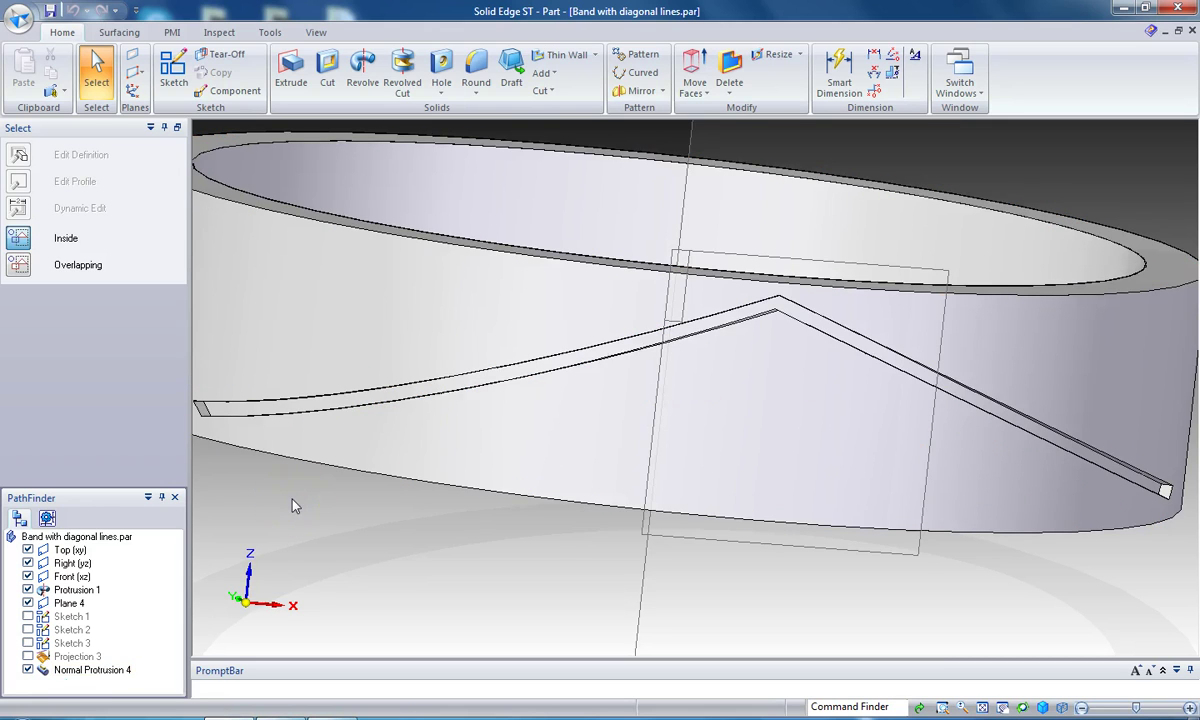
Close the example and start a revolve on the Right plane of a new ISO part
{"action": "left_click", "coordinate": [214, 182]}
{"action": "left_click", "coordinate": [688, 160]}
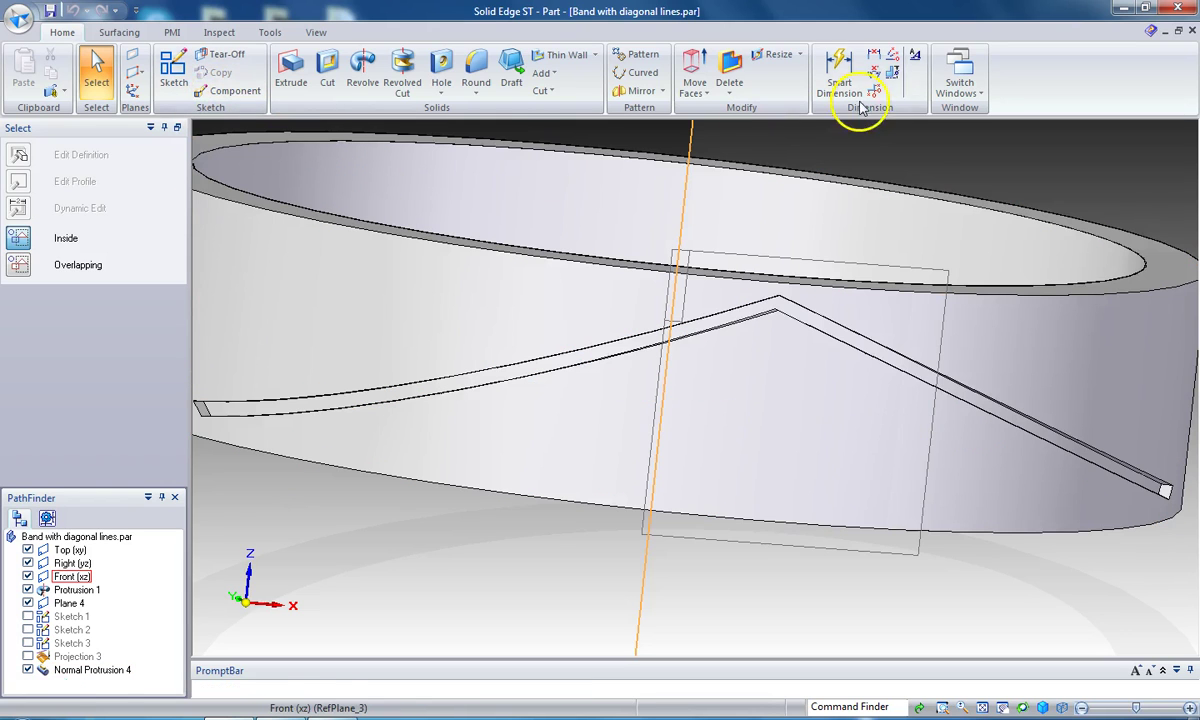
{"action": "left_click", "coordinate": [1192, 31]}
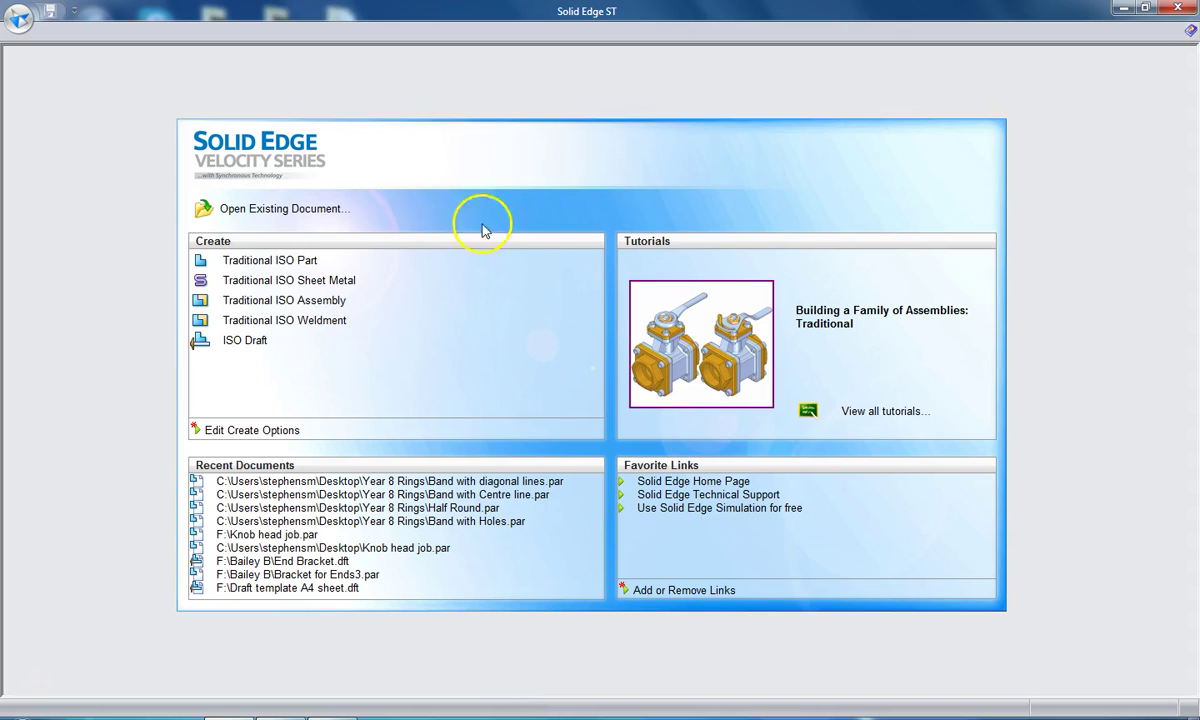
{"action": "left_click", "coordinate": [241, 262]}
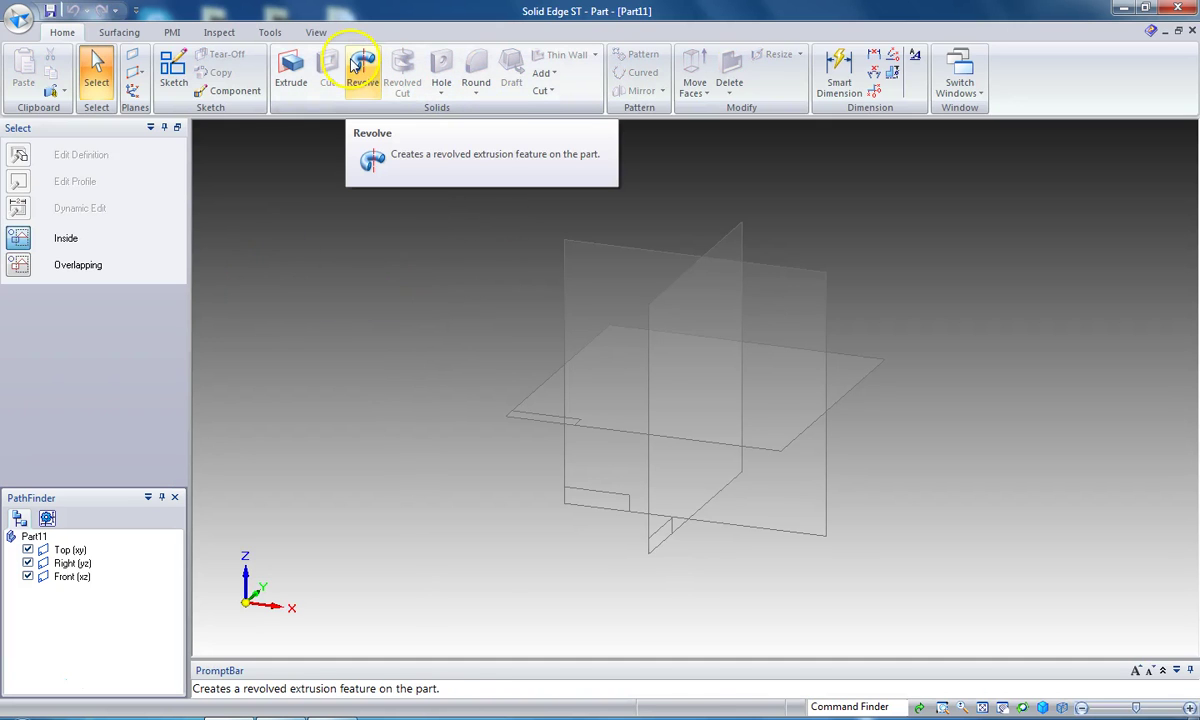
{"action": "left_click", "coordinate": [357, 63]}
{"action": "left_click", "coordinate": [364, 66]}
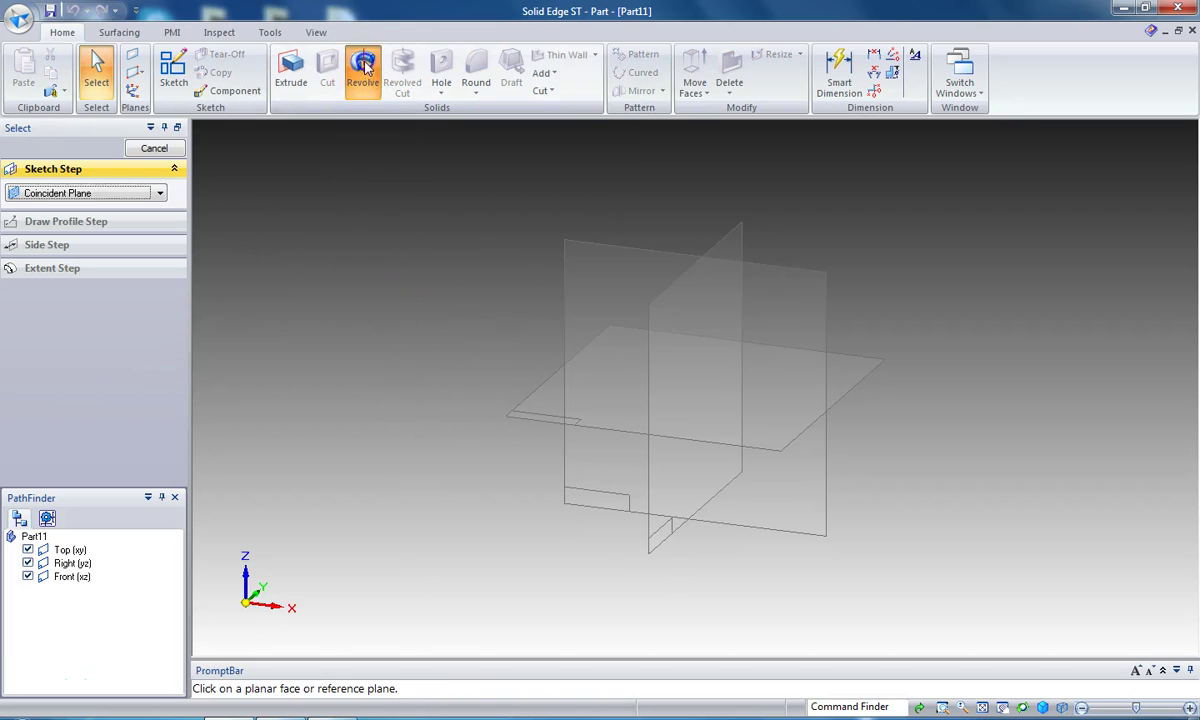
{"action": "left_click", "coordinate": [741, 260]}
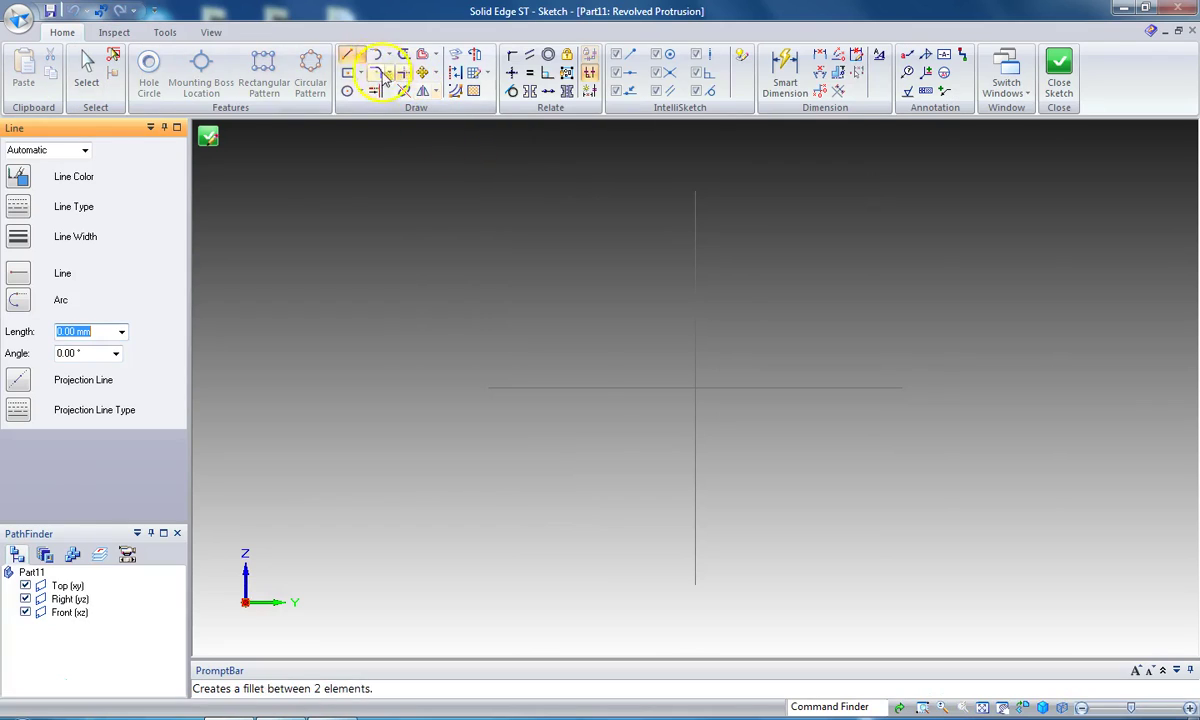
Draw the profile's 10 mm horizontal line and 1 mm segment from the vertical axis
{"action": "left_click", "coordinate": [348, 57]}
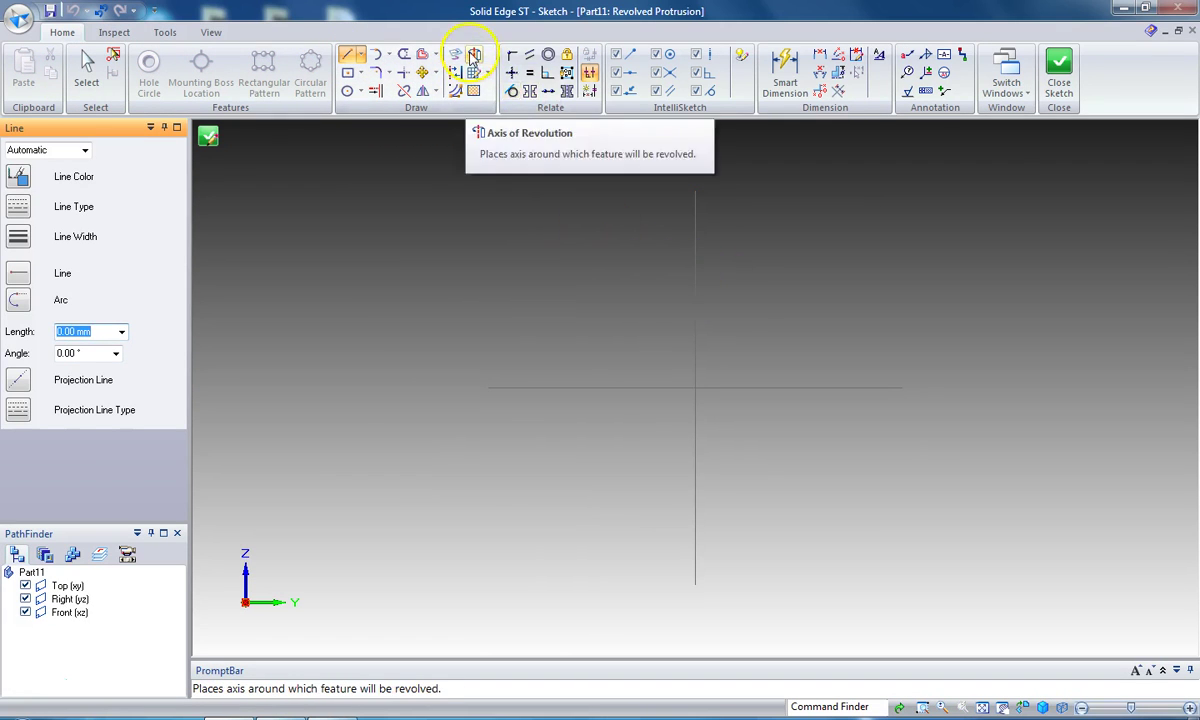
{"action": "left_click", "coordinate": [695, 273]}
{"action": "type", "text": "10"}
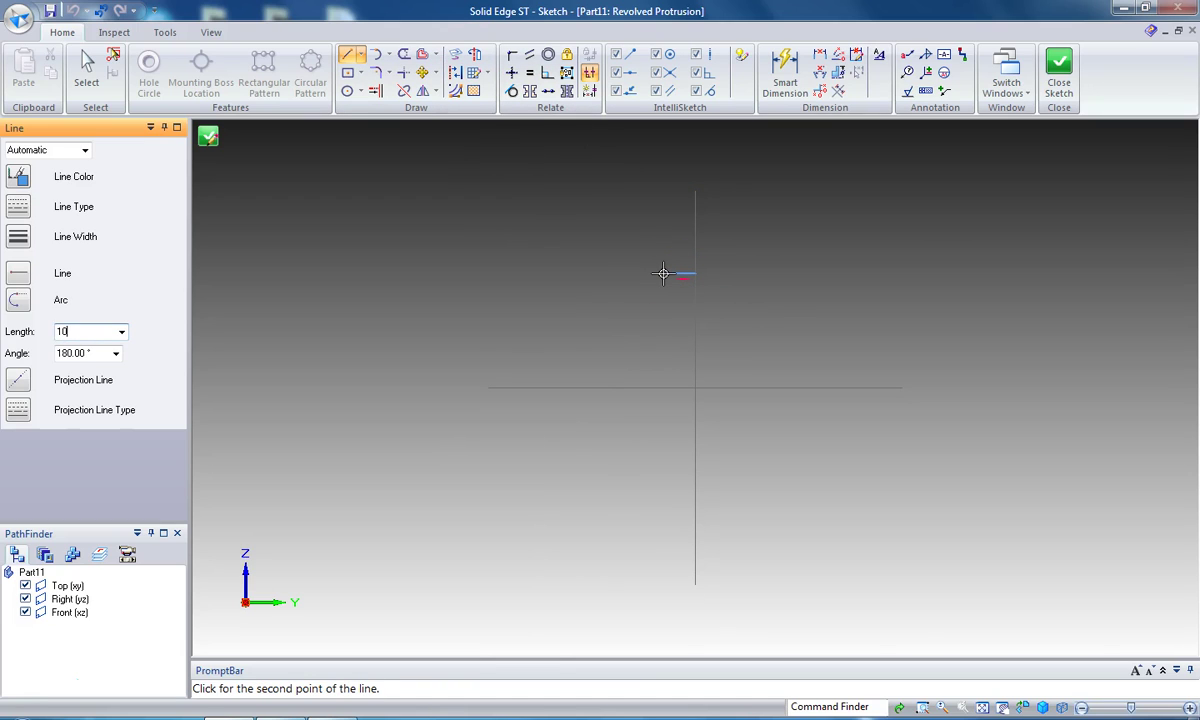
{"action": "key", "text": "Return"}
{"action": "type", "text": "5"}
{"action": "left_click", "coordinate": [662, 254]}
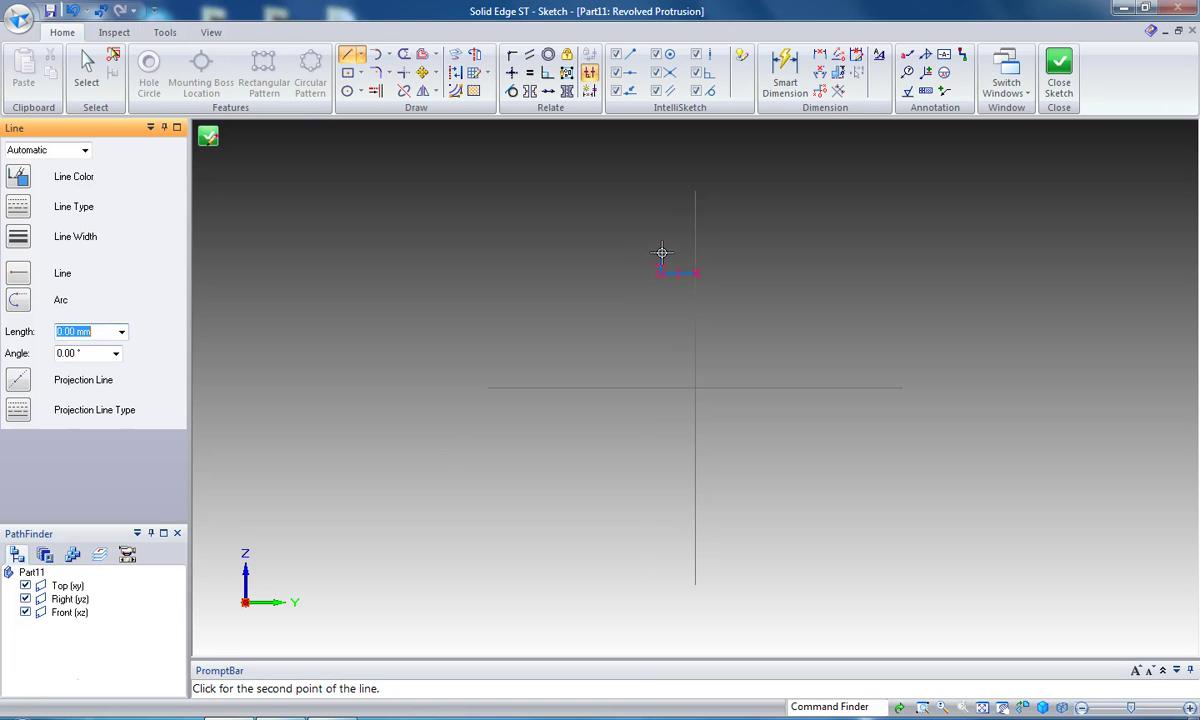
{"action": "left_click", "coordinate": [643, 253]}
{"action": "key", "text": "Tab"}
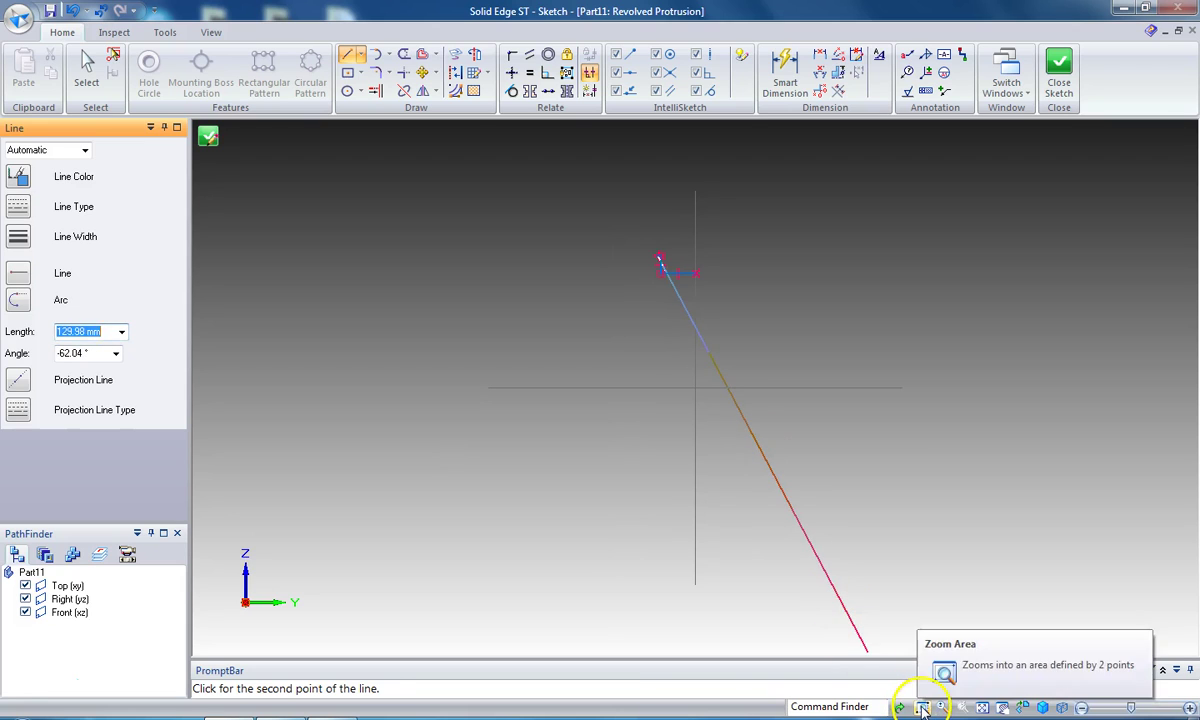
{"action": "left_click", "coordinate": [921, 706]}
{"action": "left_click_drag", "start_coordinate": [650, 245], "coordinate": [718, 307]}
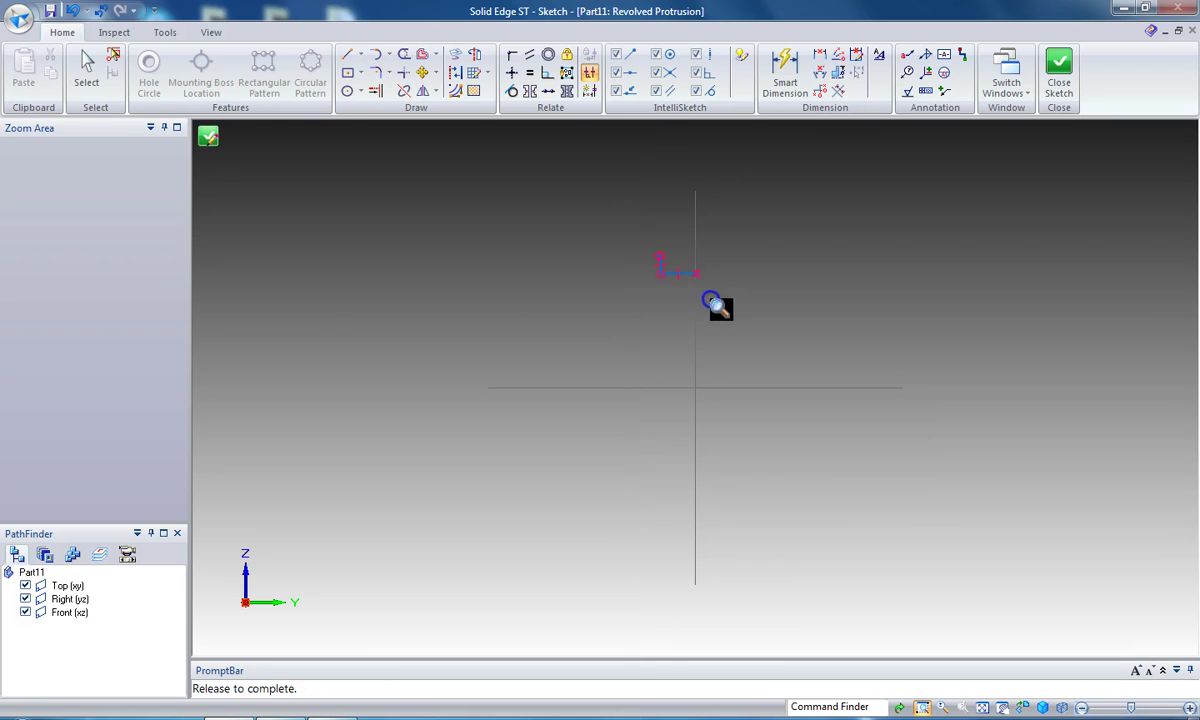
Add the 5 mm vertical line and close the bottom of the narrow rectangle
{"action": "left_click", "coordinate": [347, 54]}
{"action": "left_click", "coordinate": [539, 288]}
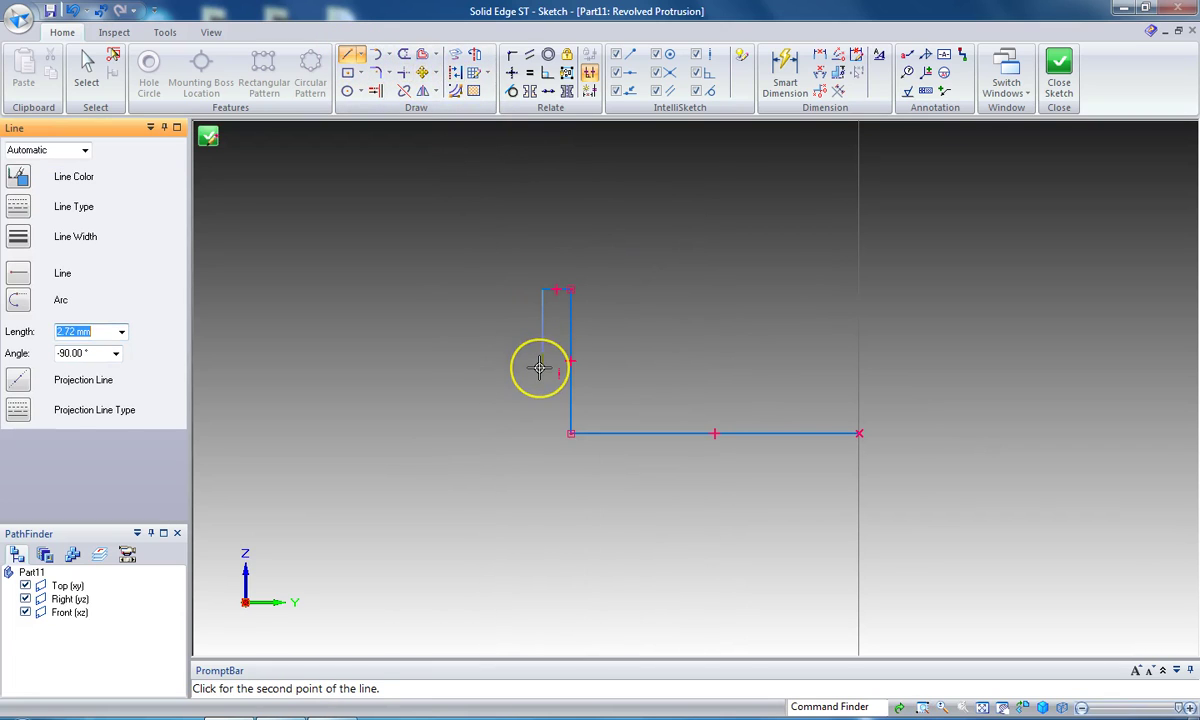
{"action": "type", "text": "5"}
{"action": "key", "text": "Return"}
{"action": "left_click", "coordinate": [590, 425]}
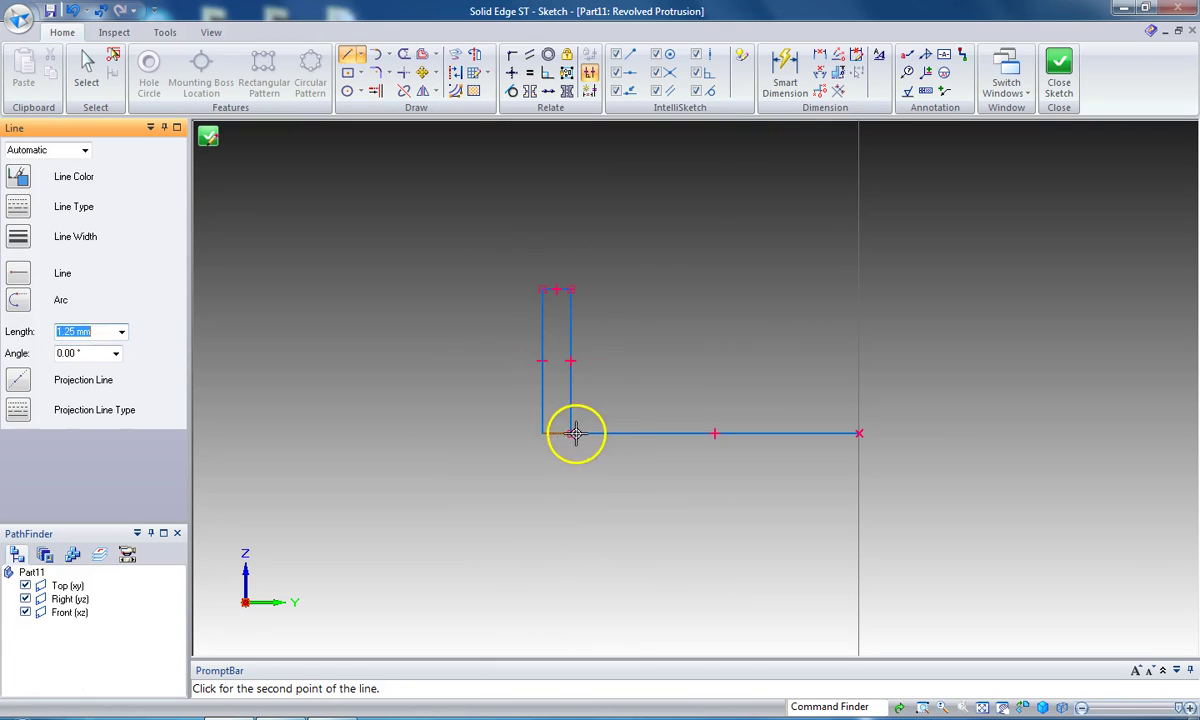
{"action": "left_click", "coordinate": [570, 433]}
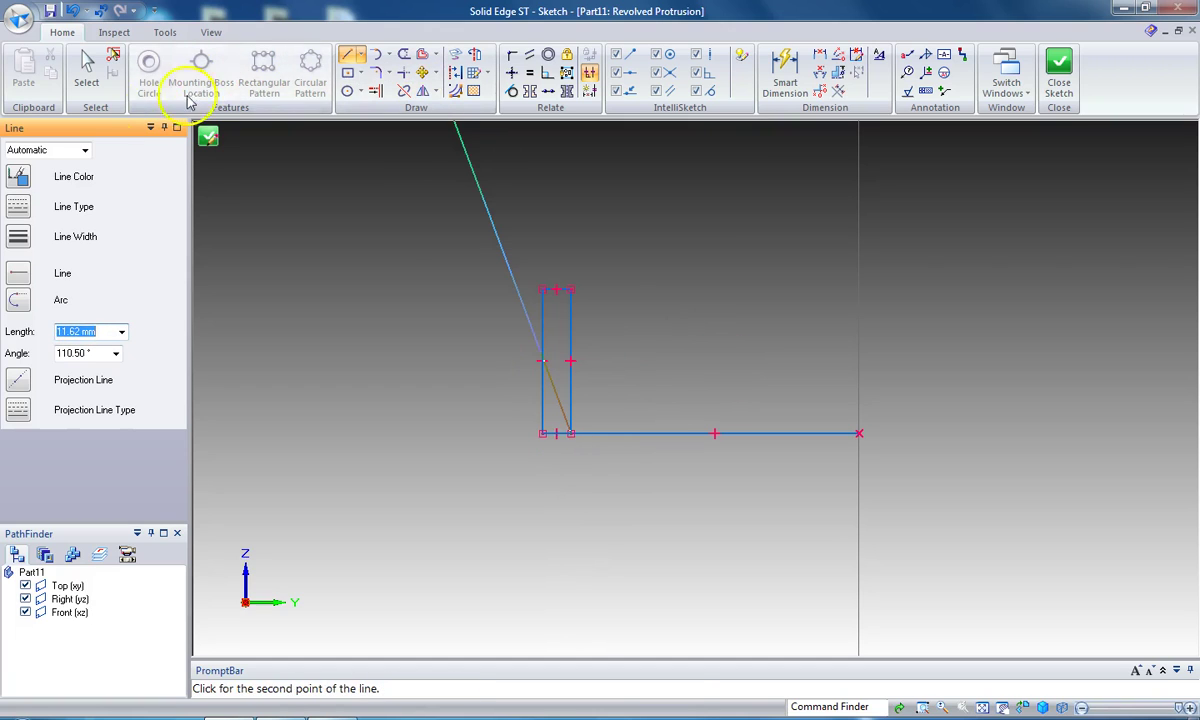
Delete the long horizontal line, make the vertical line the revolution axis, and close the sketch
{"action": "left_click", "coordinate": [87, 68]}
{"action": "left_click", "coordinate": [616, 433]}
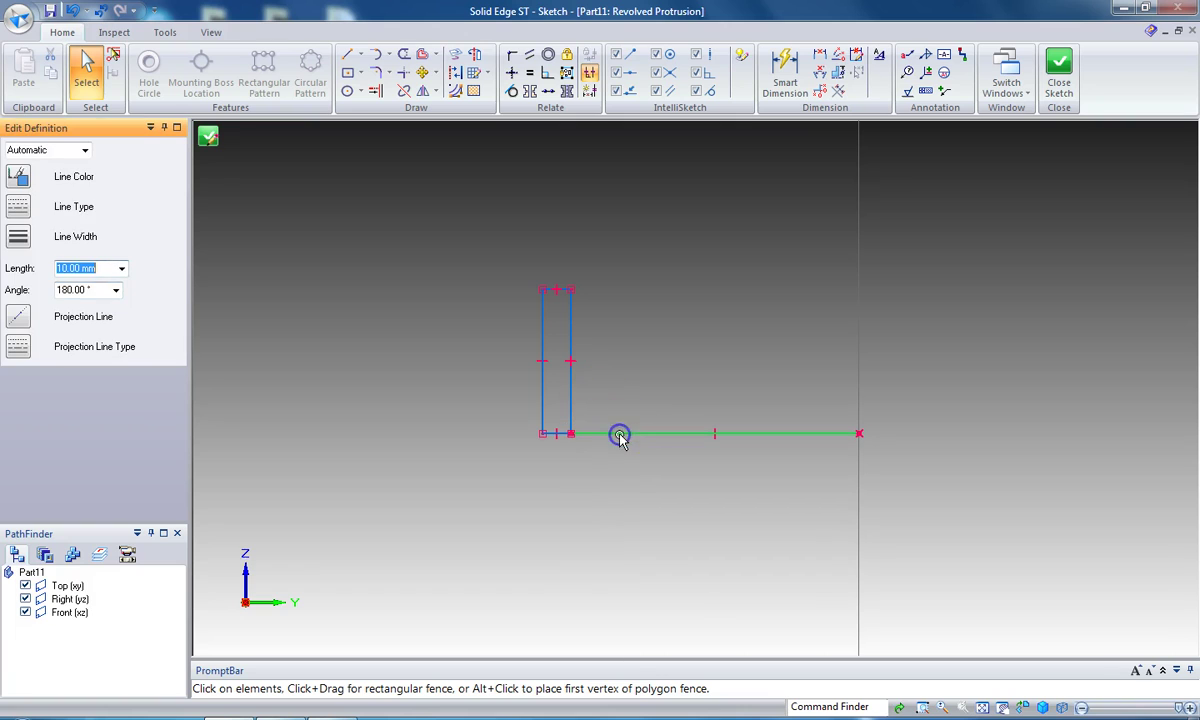
{"action": "key", "text": "Delete"}
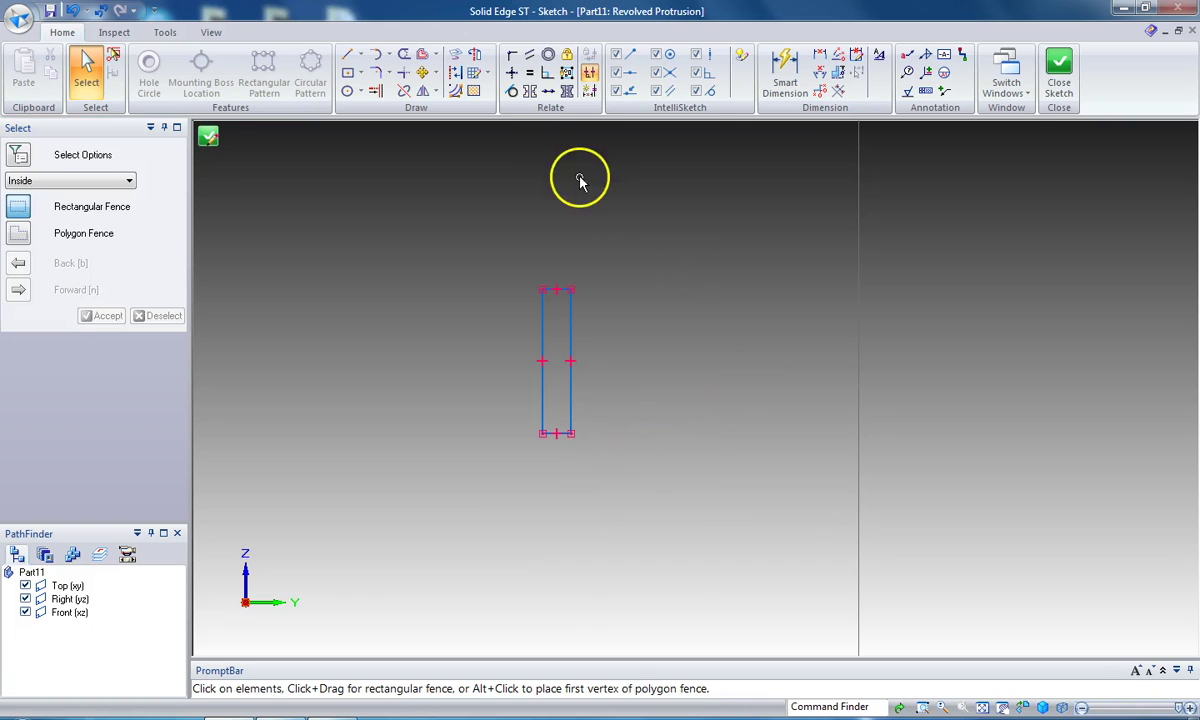
{"action": "left_click", "coordinate": [476, 55]}
{"action": "left_click", "coordinate": [859, 318]}
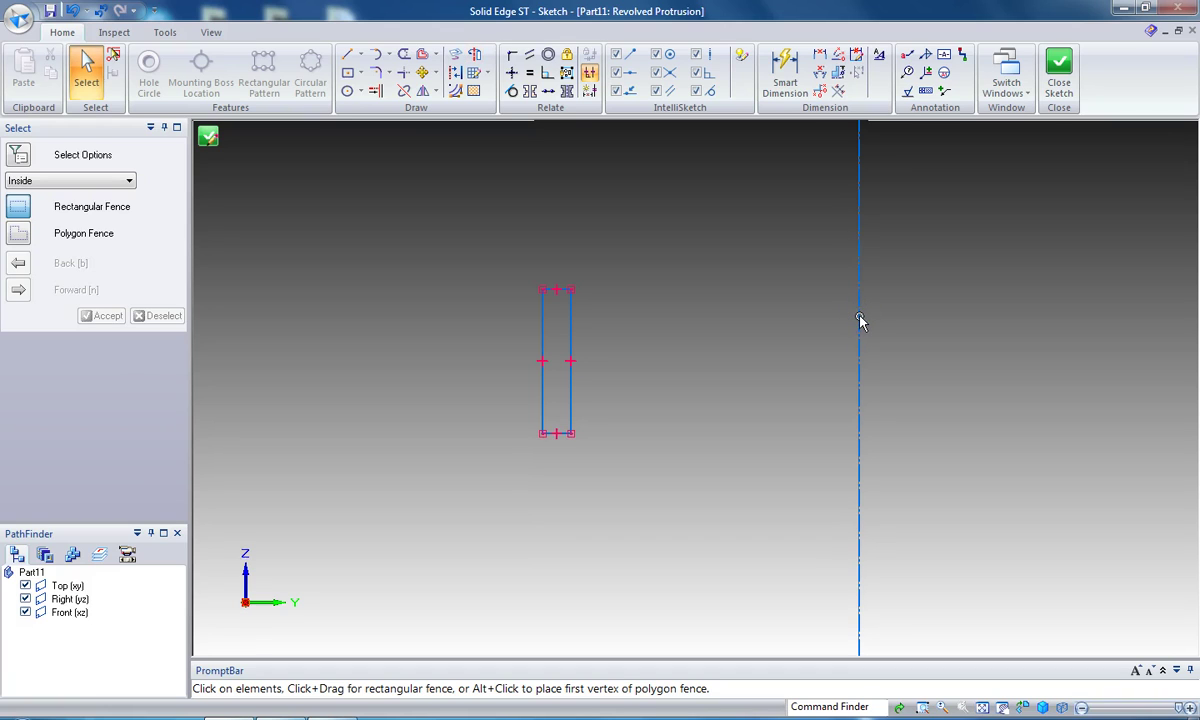
{"action": "left_click", "coordinate": [208, 136]}
{"action": "type", "text": "360"}
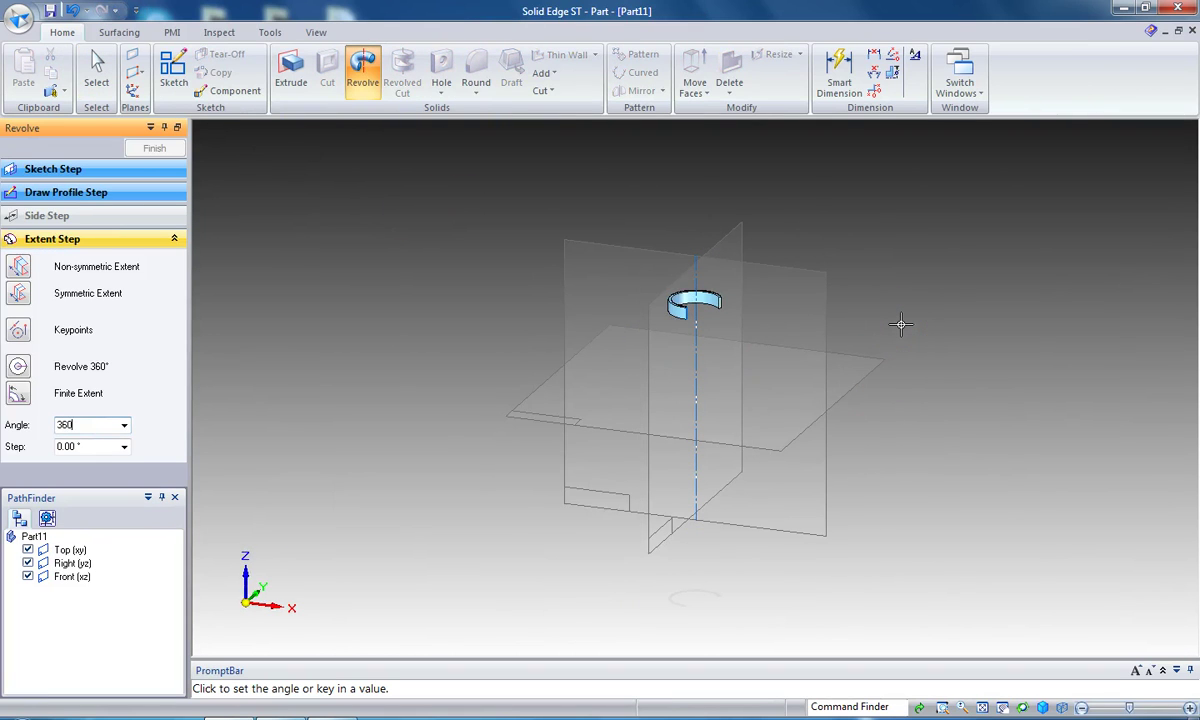
Revolve the profile 360° into the ring Protrusion 1 and zoom in on it
{"action": "key", "text": "Return"}
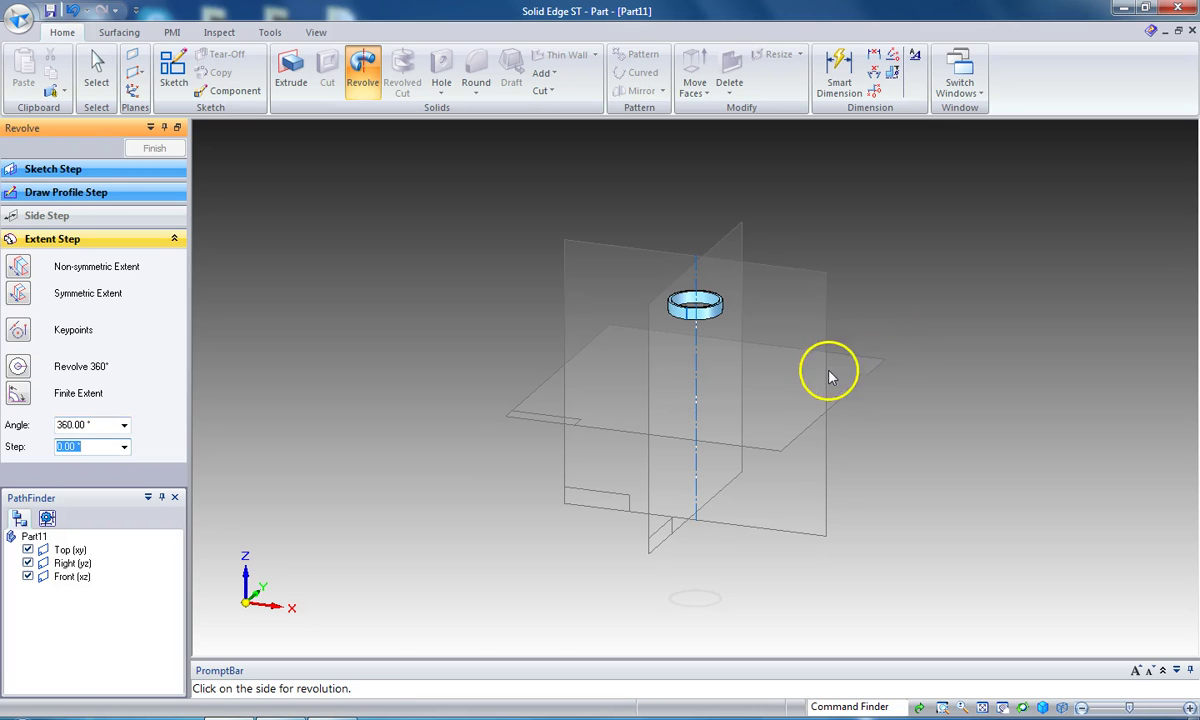
{"action": "left_click", "coordinate": [777, 365]}
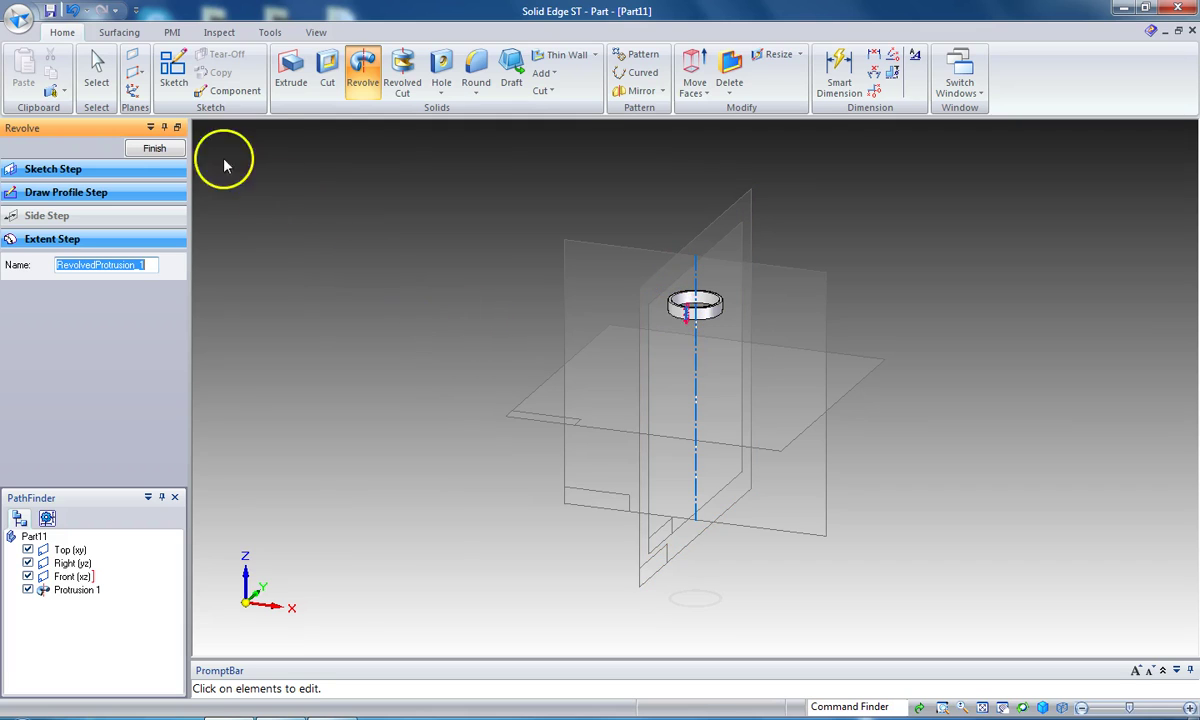
{"action": "left_click", "coordinate": [155, 149]}
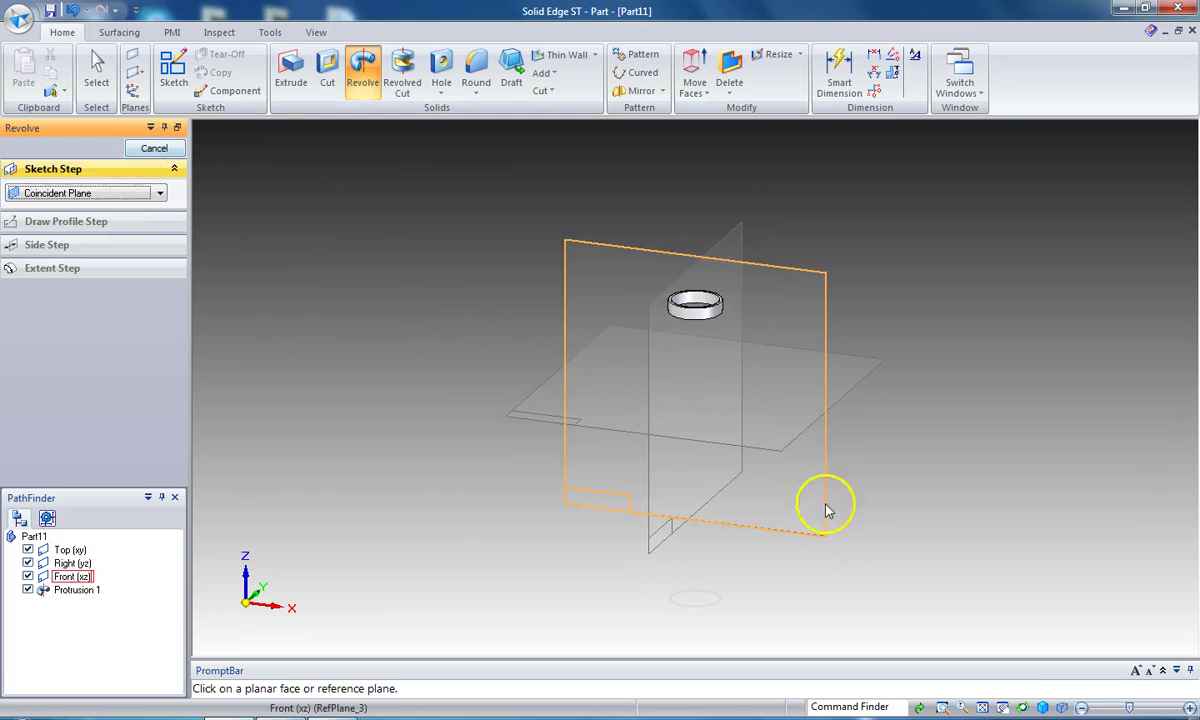
{"action": "left_click", "coordinate": [941, 707]}
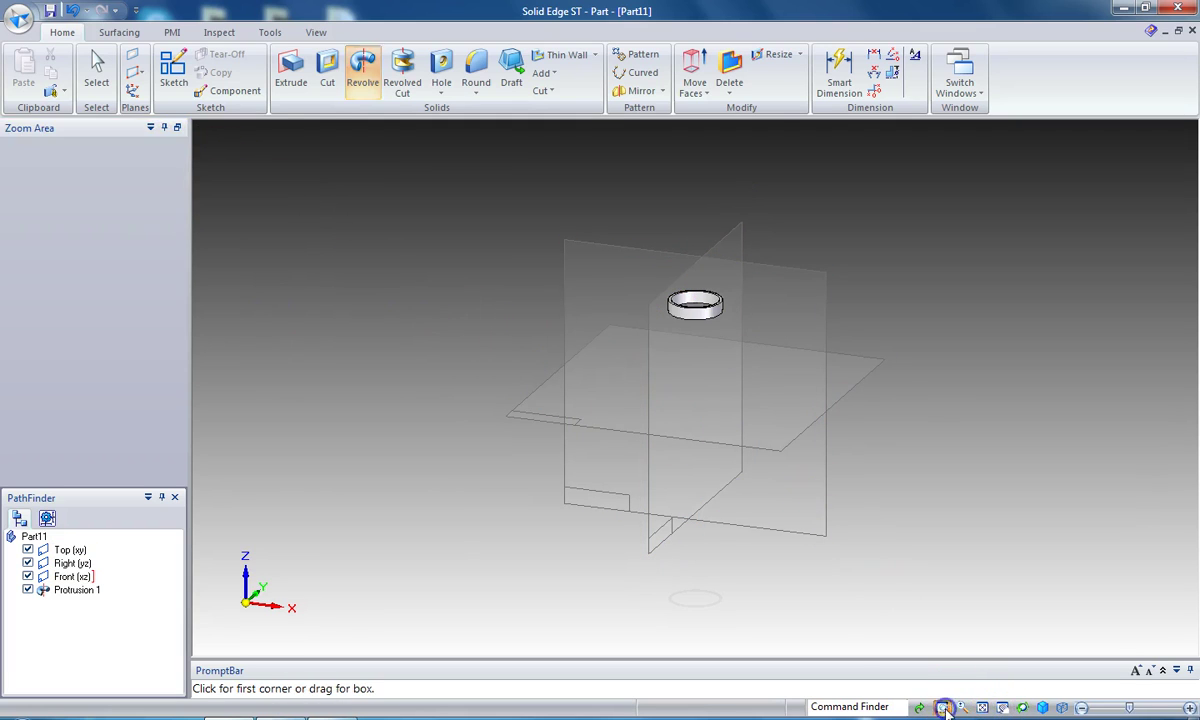
{"action": "left_click_drag", "start_coordinate": [657, 275], "coordinate": [787, 355]}
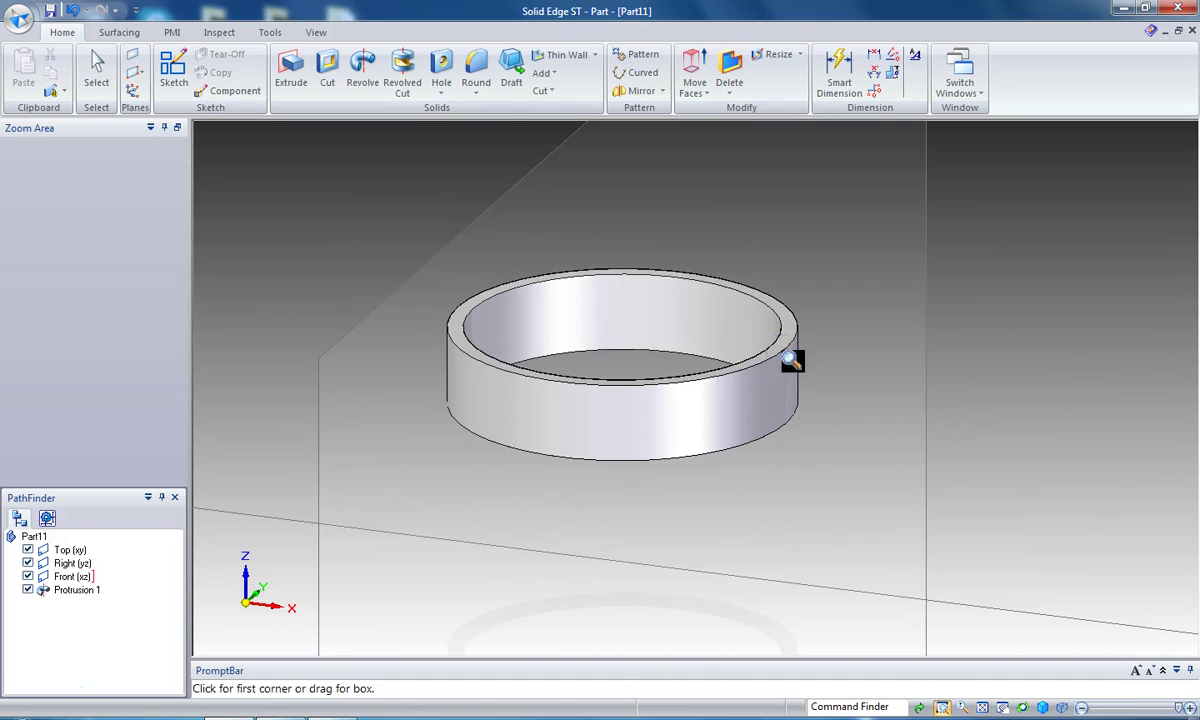
{"action": "left_click_drag", "start_coordinate": [505, 310], "coordinate": [548, 385]}
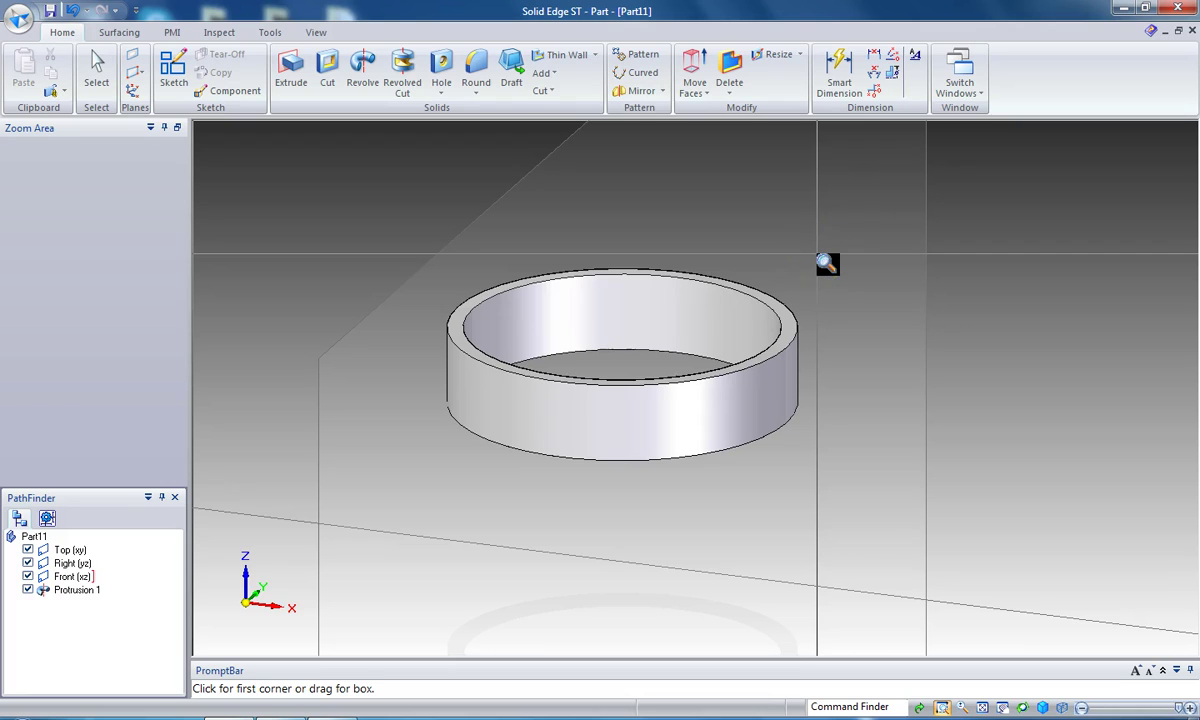
{"action": "left_click_drag", "start_coordinate": [827, 263], "coordinate": [783, 412]}
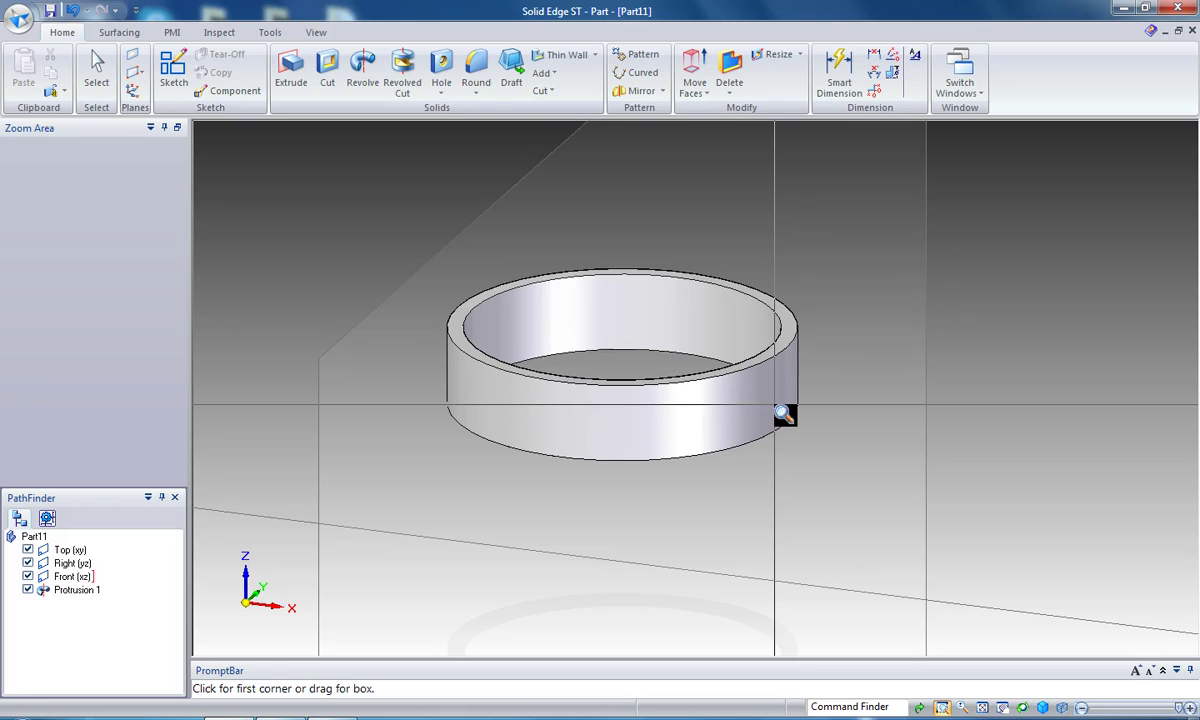
{"action": "left_click_drag", "start_coordinate": [775, 406], "coordinate": [683, 355]}
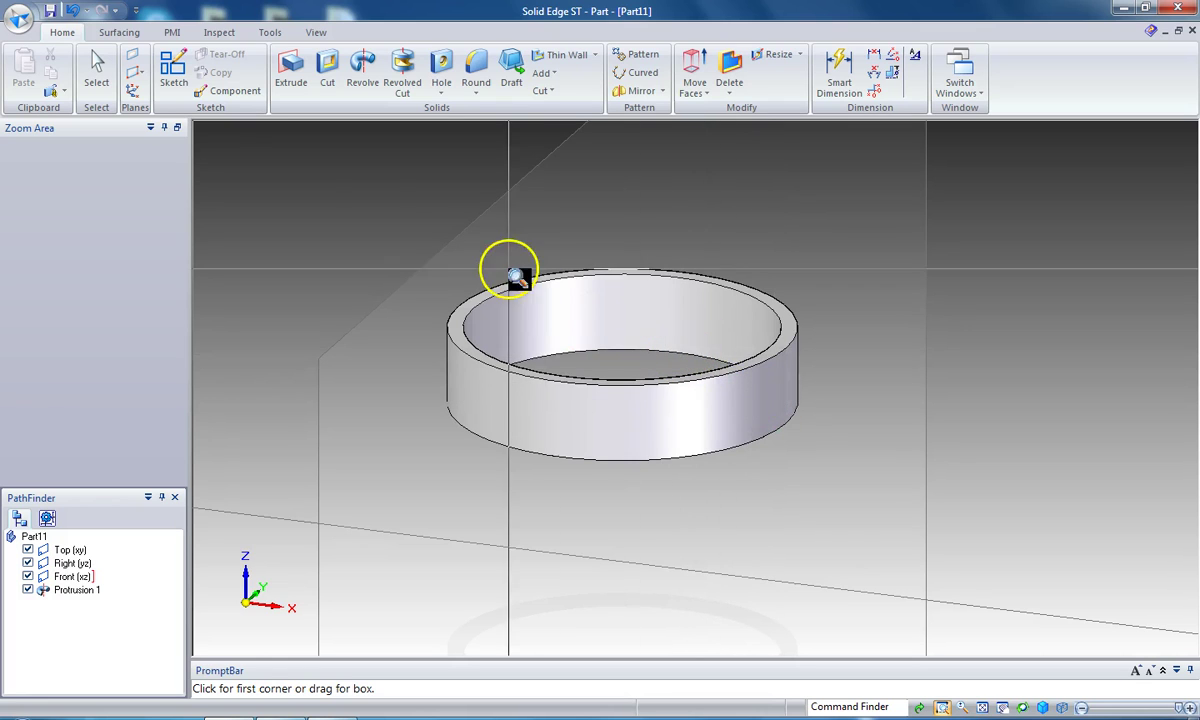
Place a tangent reference plane at 90° on the ring's outer cylindrical face
{"action": "left_click", "coordinate": [143, 78]}
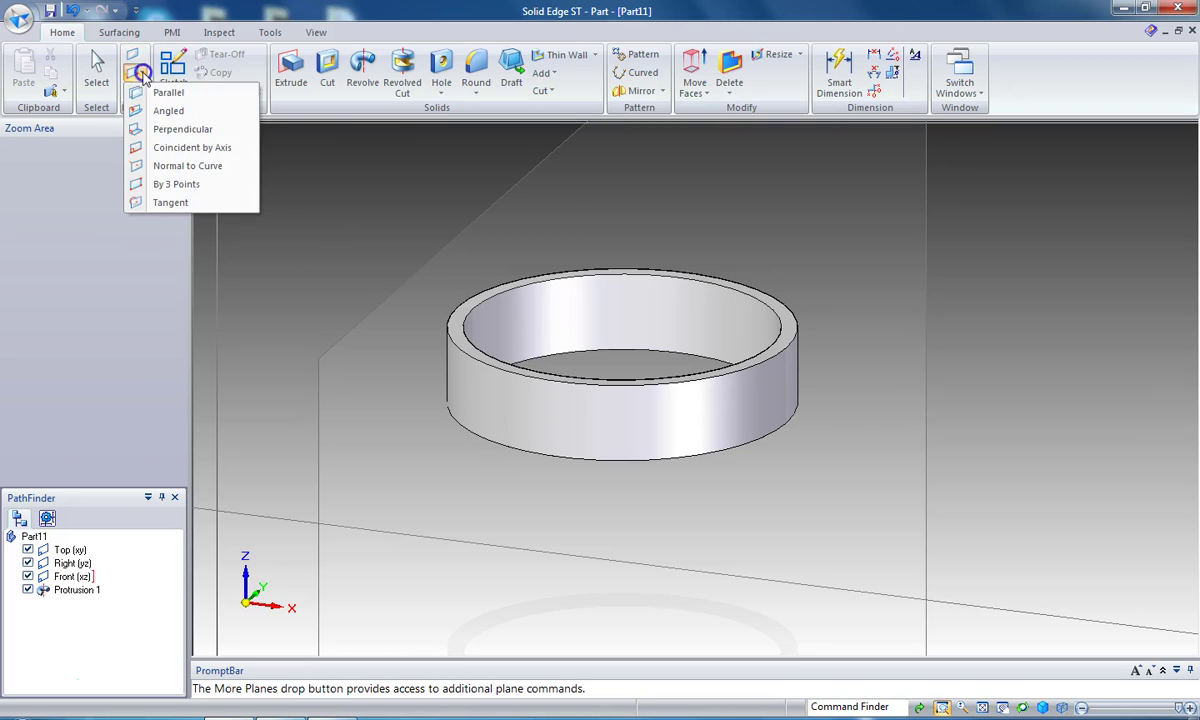
{"action": "left_click", "coordinate": [157, 204]}
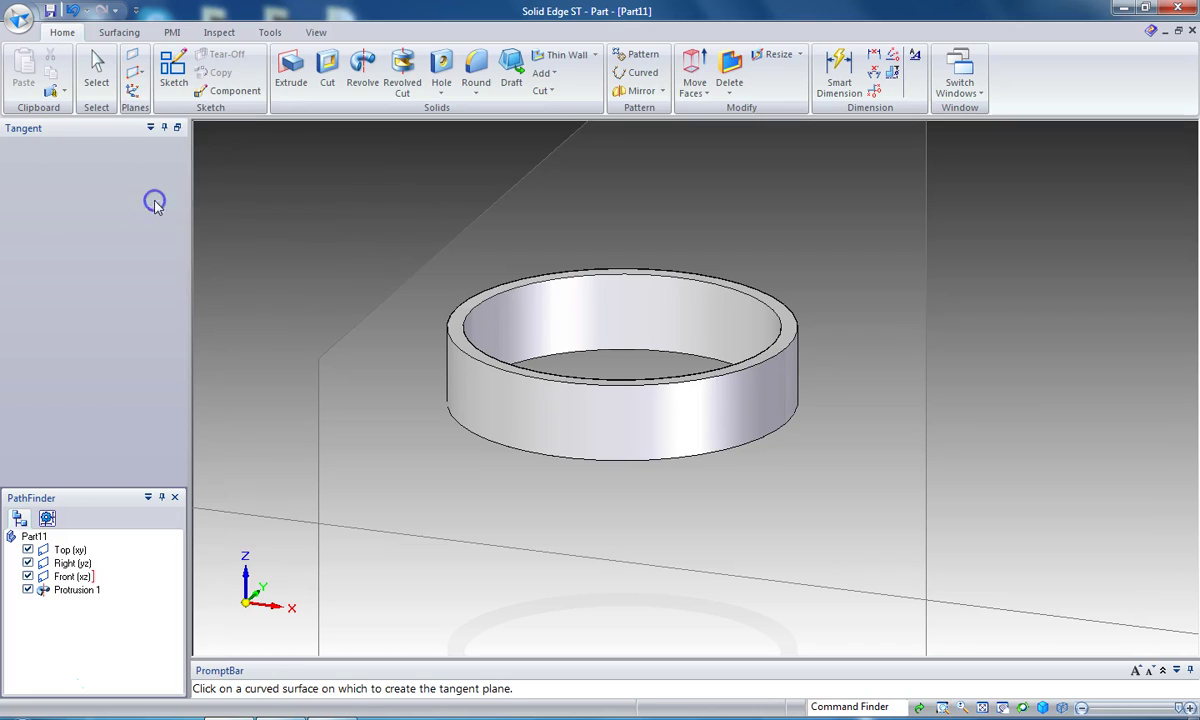
{"action": "left_click", "coordinate": [679, 423]}
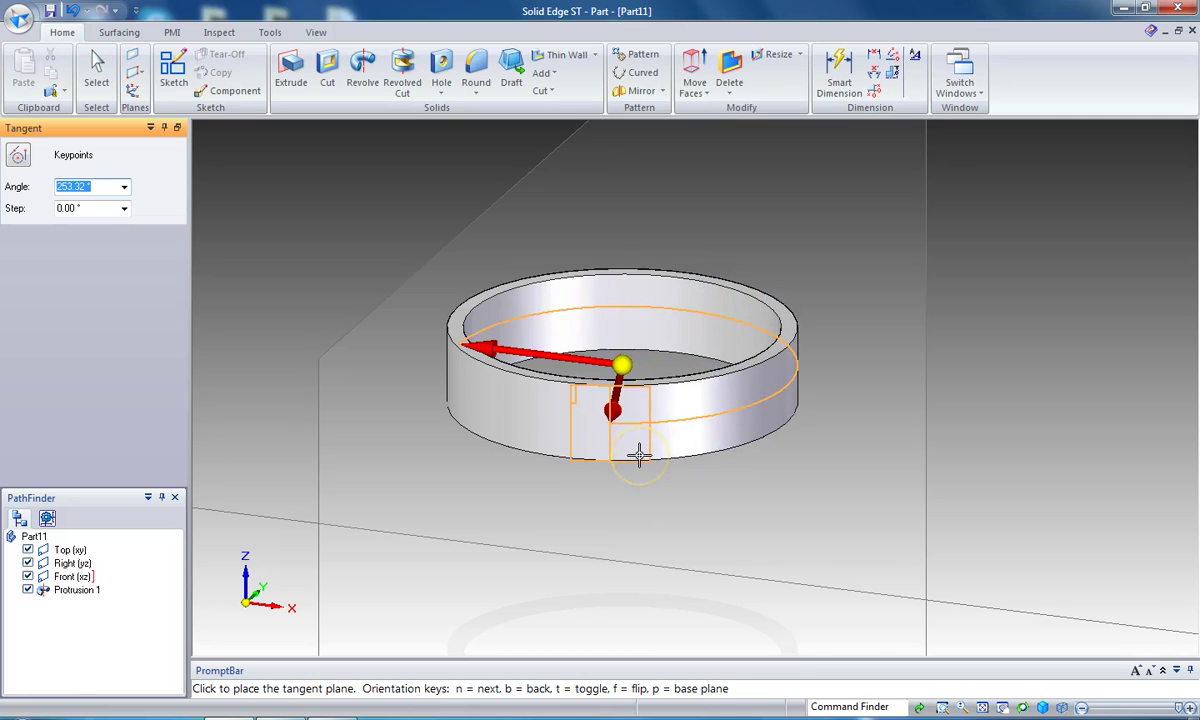
{"action": "type", "text": "90"}
{"action": "key", "text": "Return"}
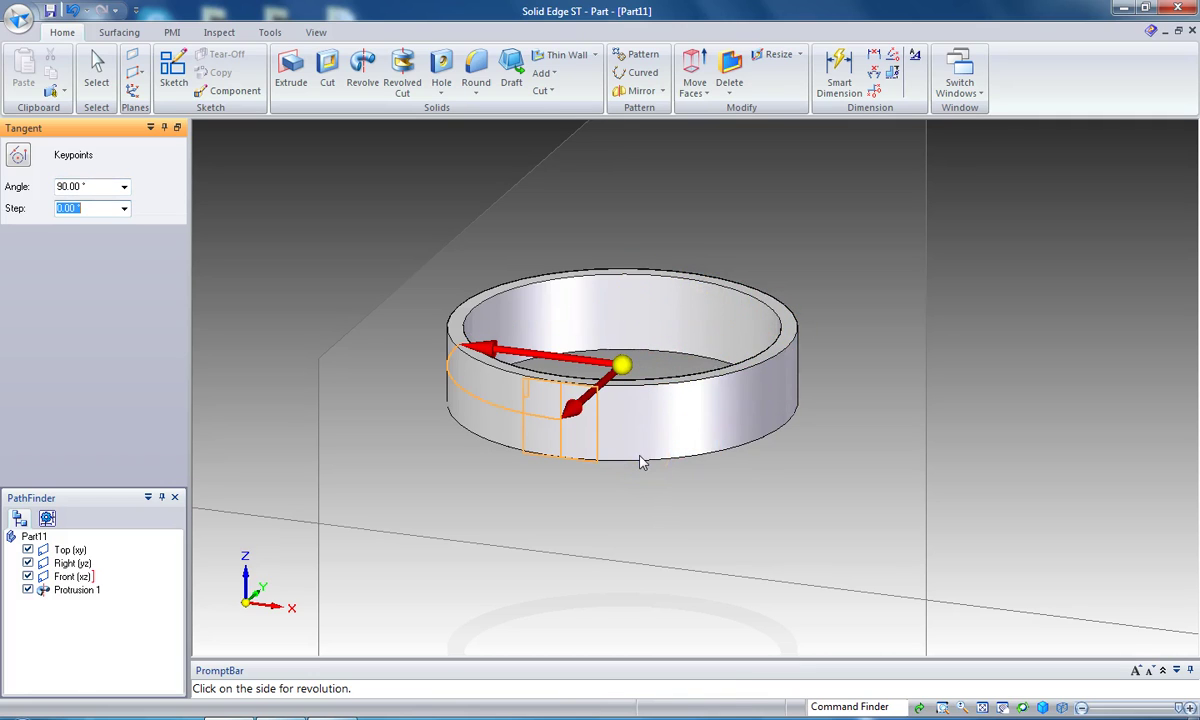
{"action": "left_click", "coordinate": [578, 485]}
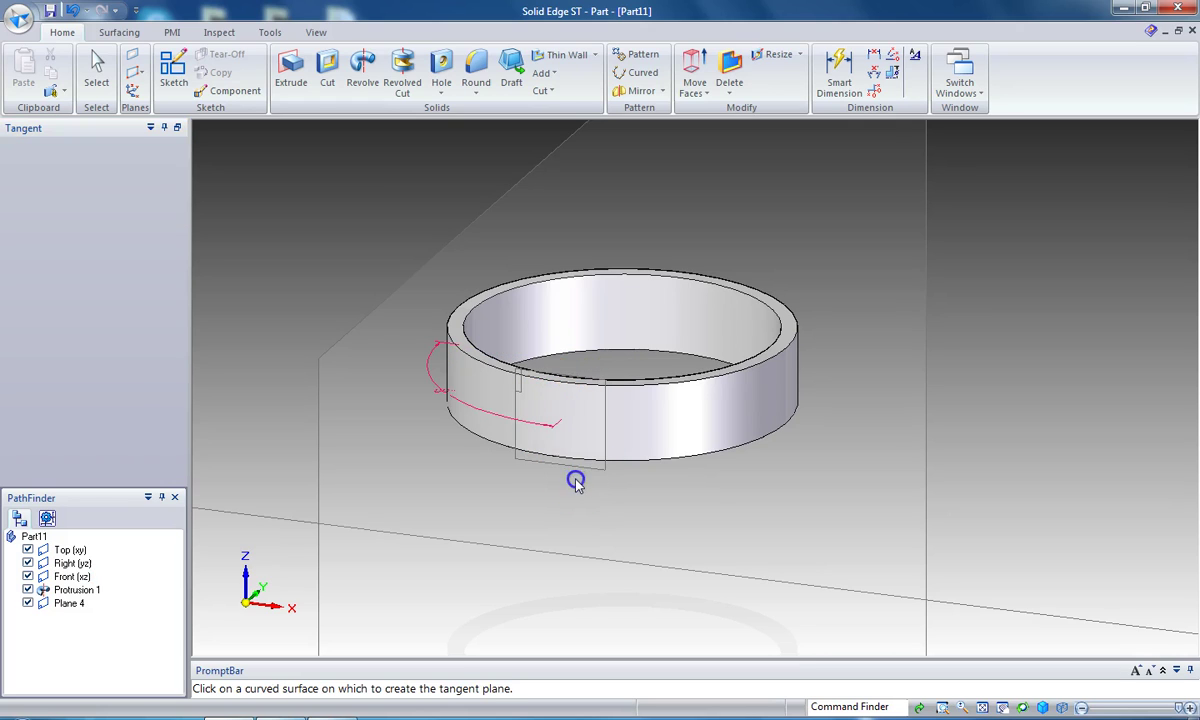
Start a sketch on Plane 4 and zoom in on the ring's section
{"action": "left_click", "coordinate": [173, 70]}
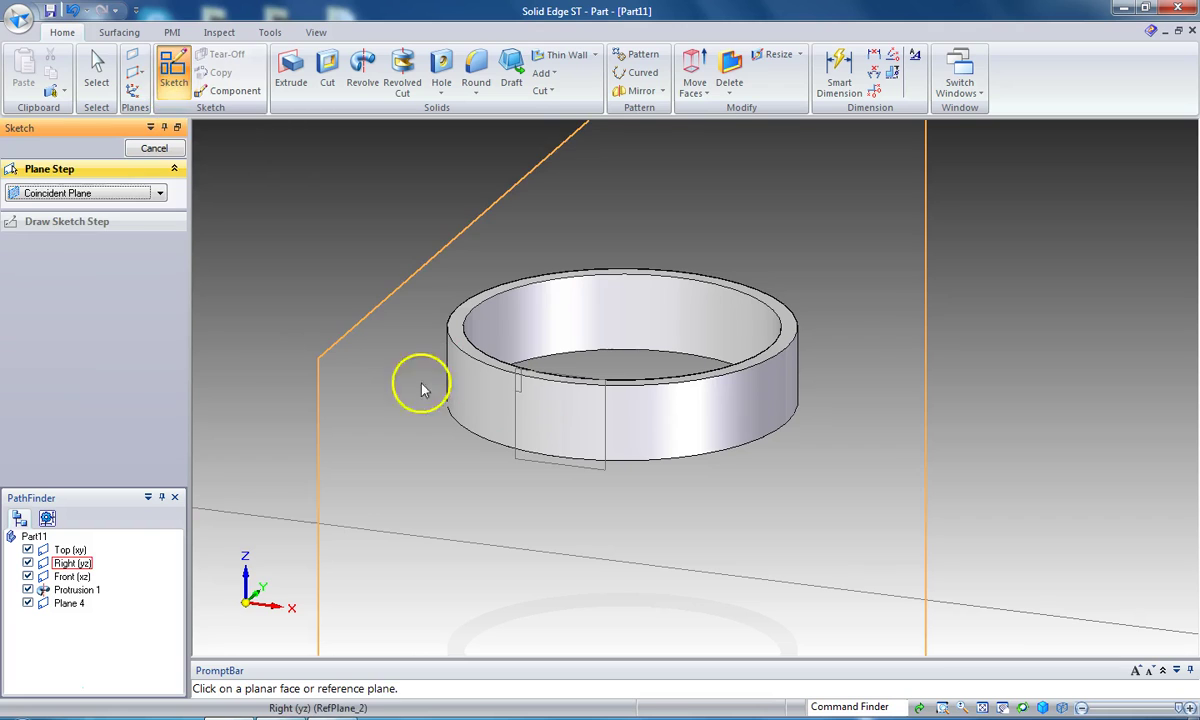
{"action": "left_click", "coordinate": [556, 468]}
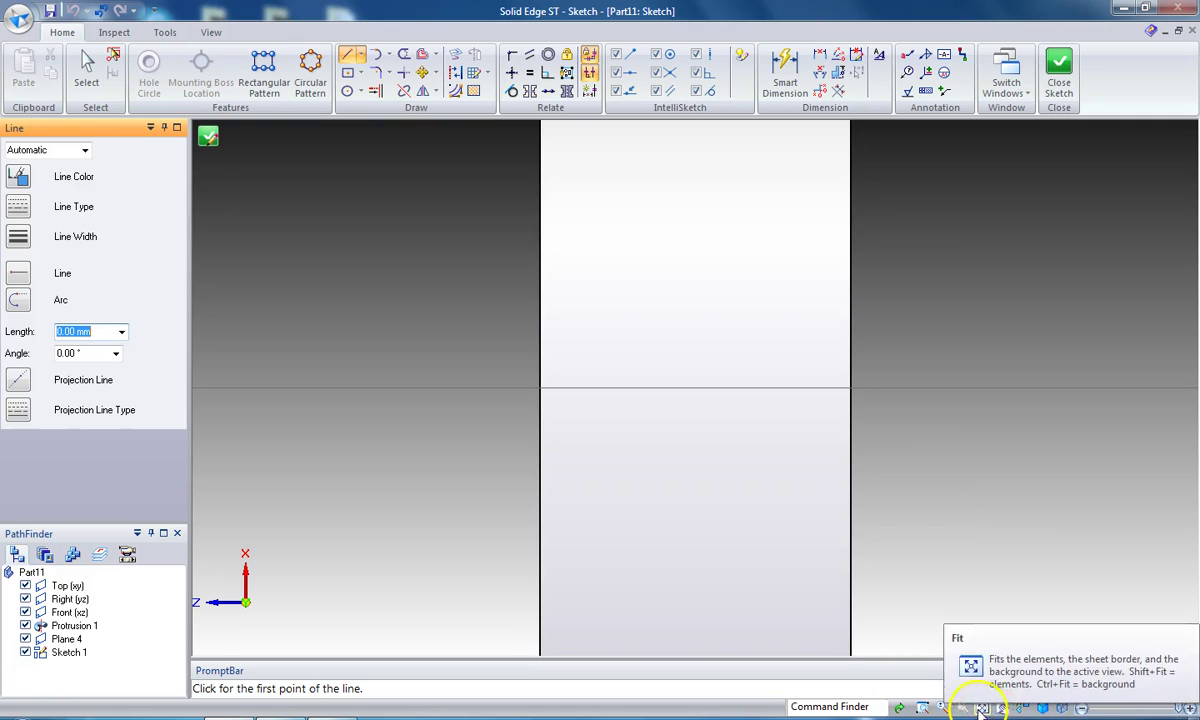
{"action": "left_click", "coordinate": [944, 708]}
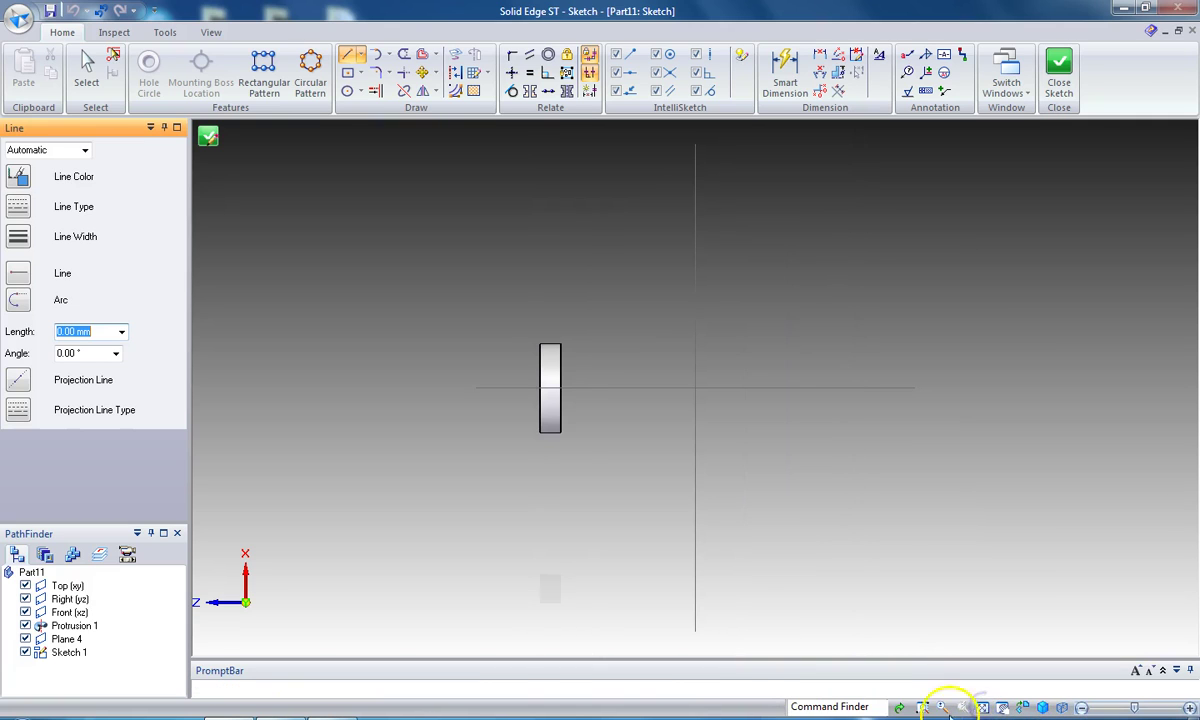
{"action": "left_click", "coordinate": [921, 708]}
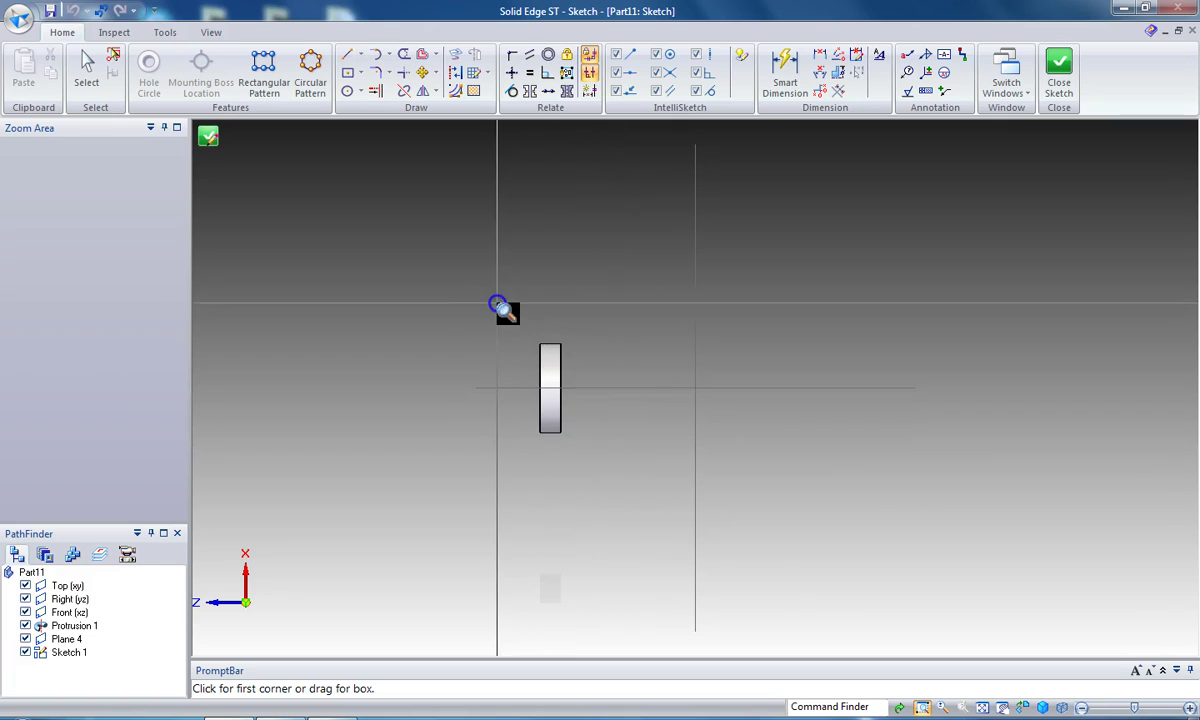
{"action": "left_click_drag", "start_coordinate": [500, 310], "coordinate": [651, 500]}
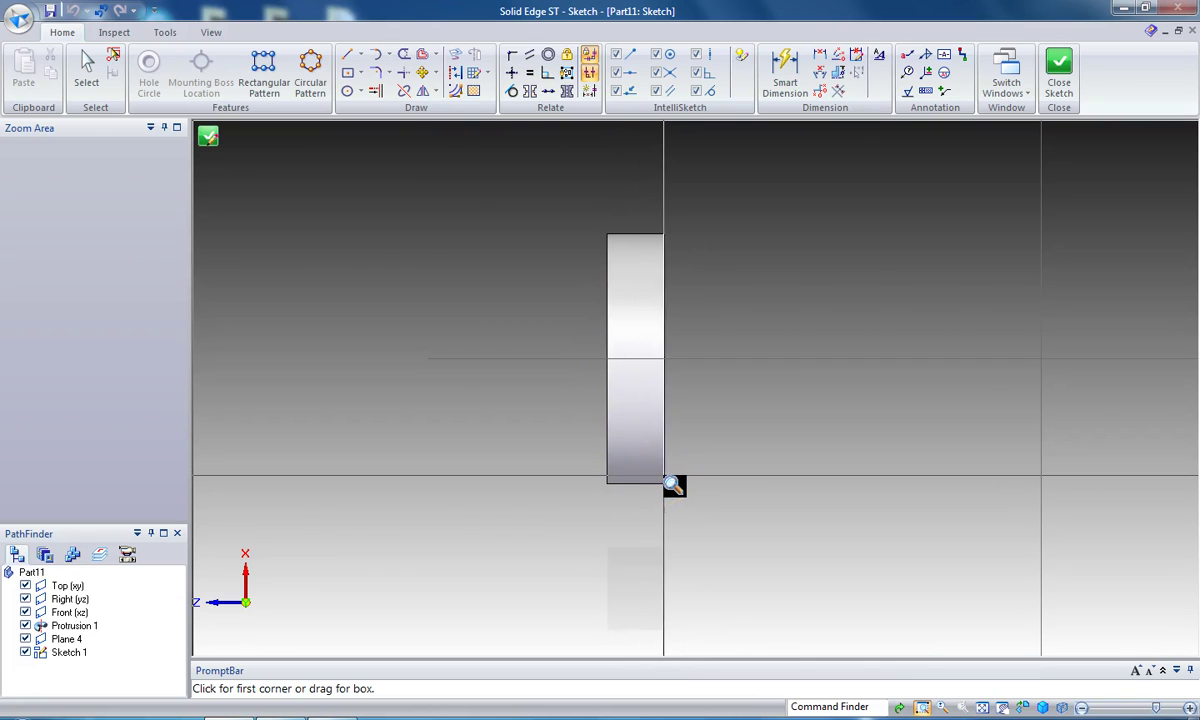
{"action": "left_click_drag", "start_coordinate": [627, 375], "coordinate": [619, 225]}
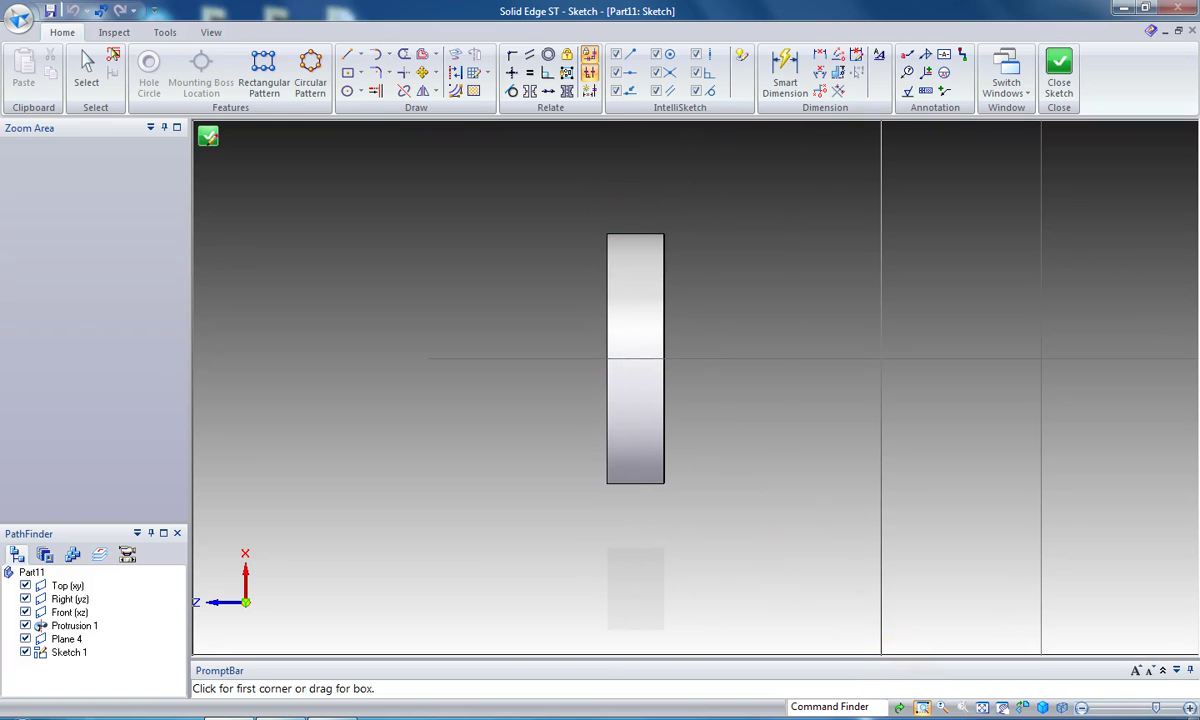
{"action": "left_click_drag", "start_coordinate": [581, 214], "coordinate": [735, 504]}
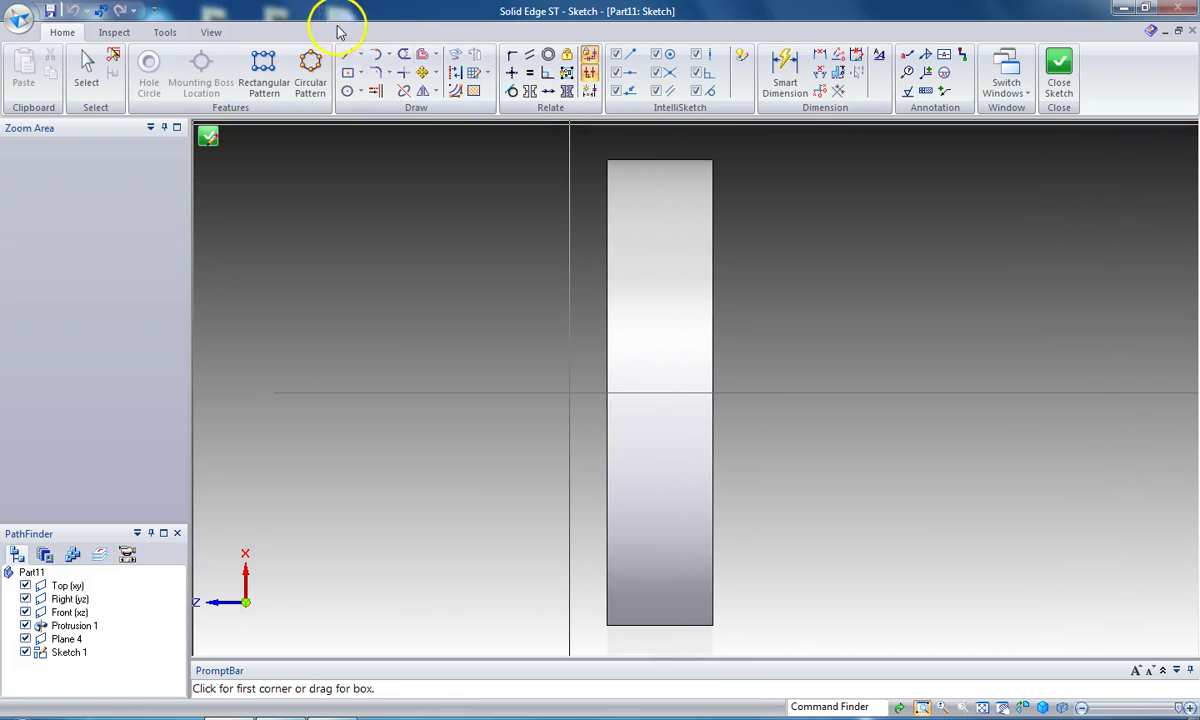
Draw two lines from the lower-left corner to the middle and up to the top-left corner
{"action": "left_click", "coordinate": [346, 60]}
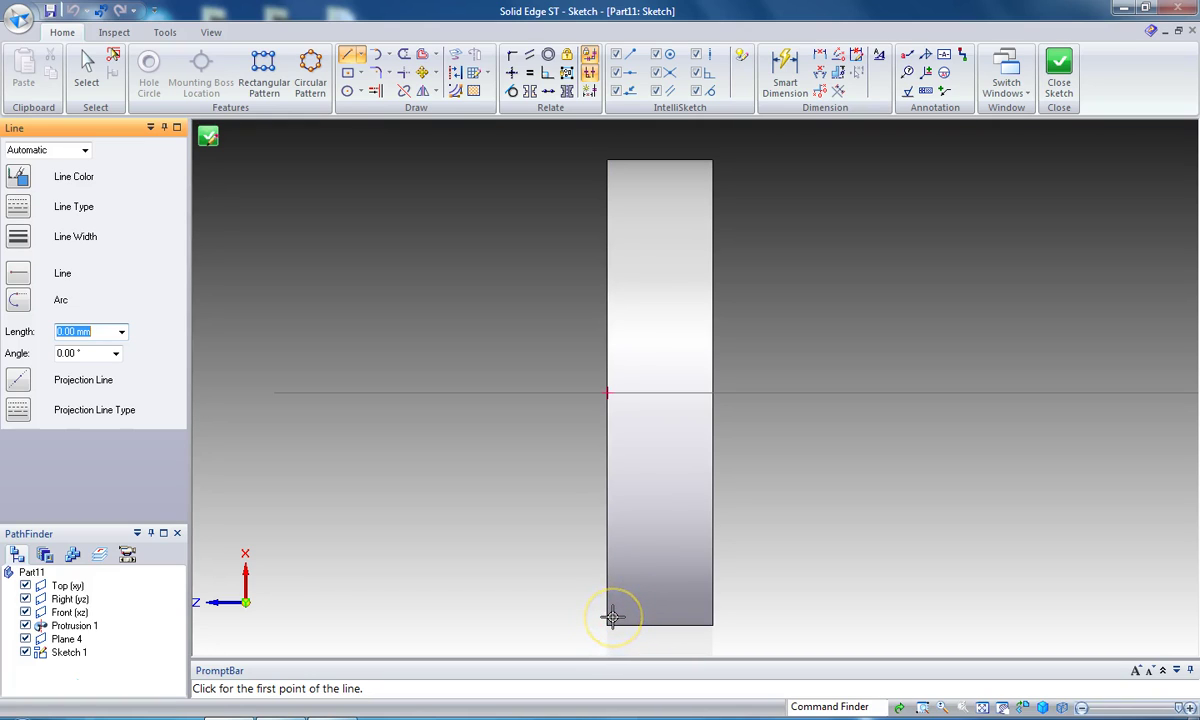
{"action": "left_click_drag", "start_coordinate": [613, 617], "coordinate": [691, 397]}
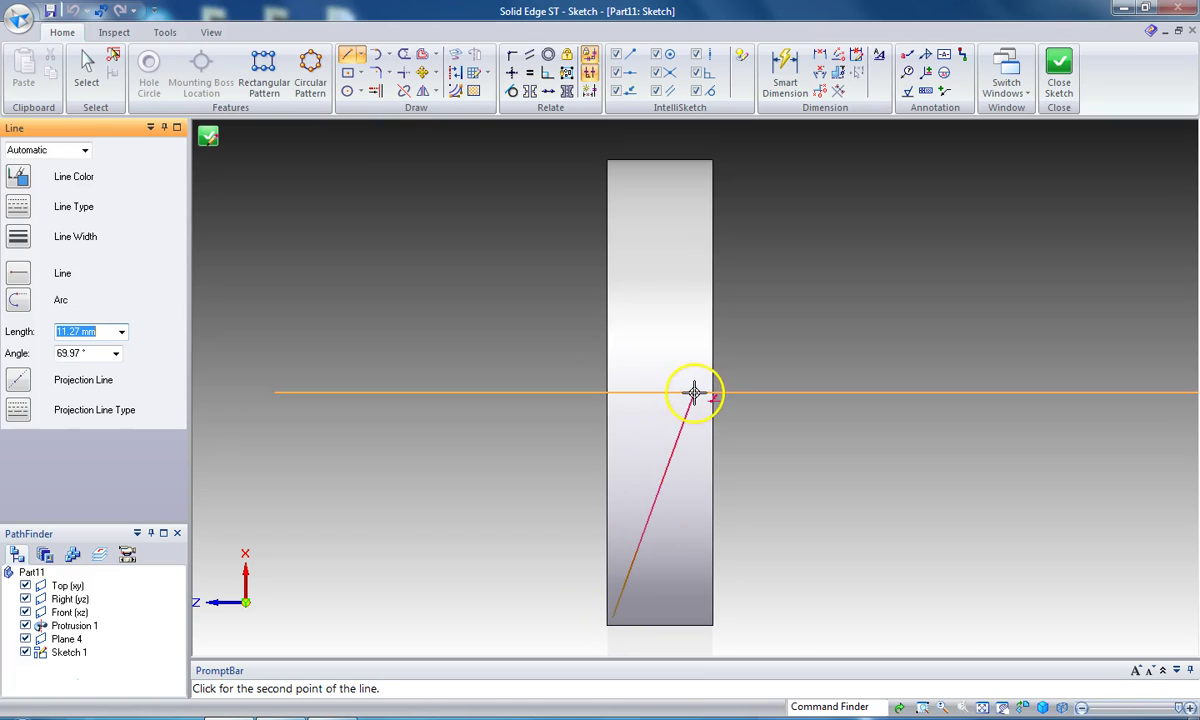
{"action": "left_click", "coordinate": [694, 392]}
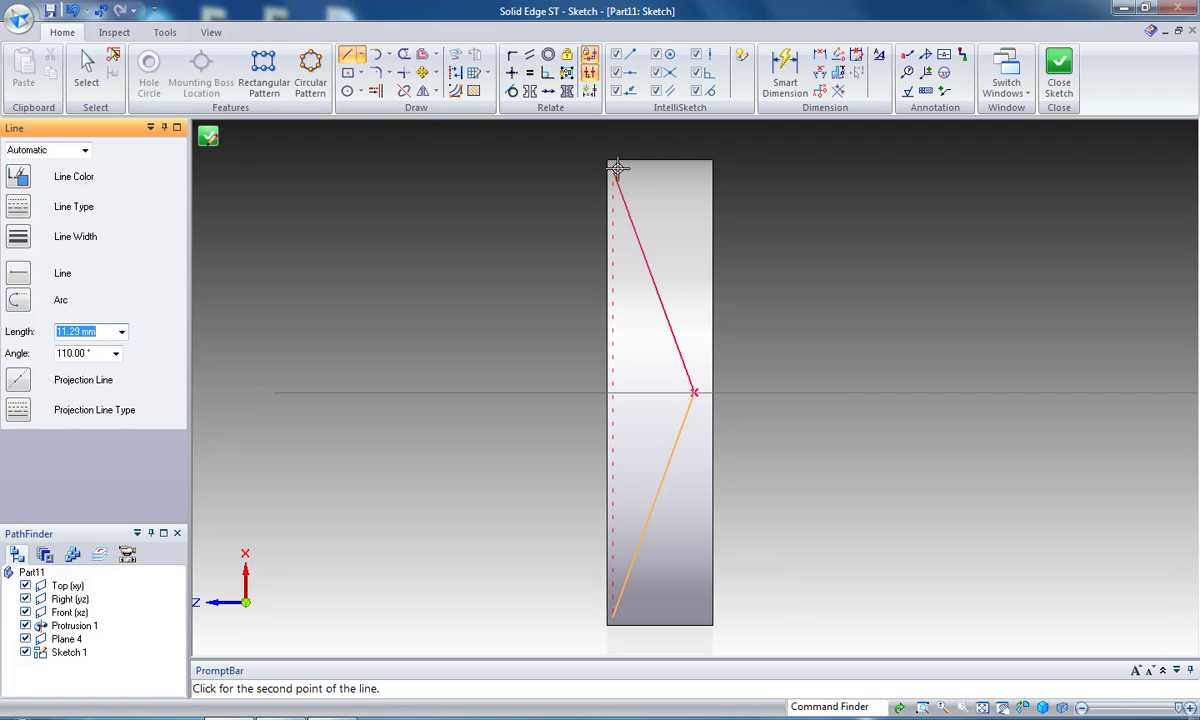
{"action": "left_click", "coordinate": [617, 168]}
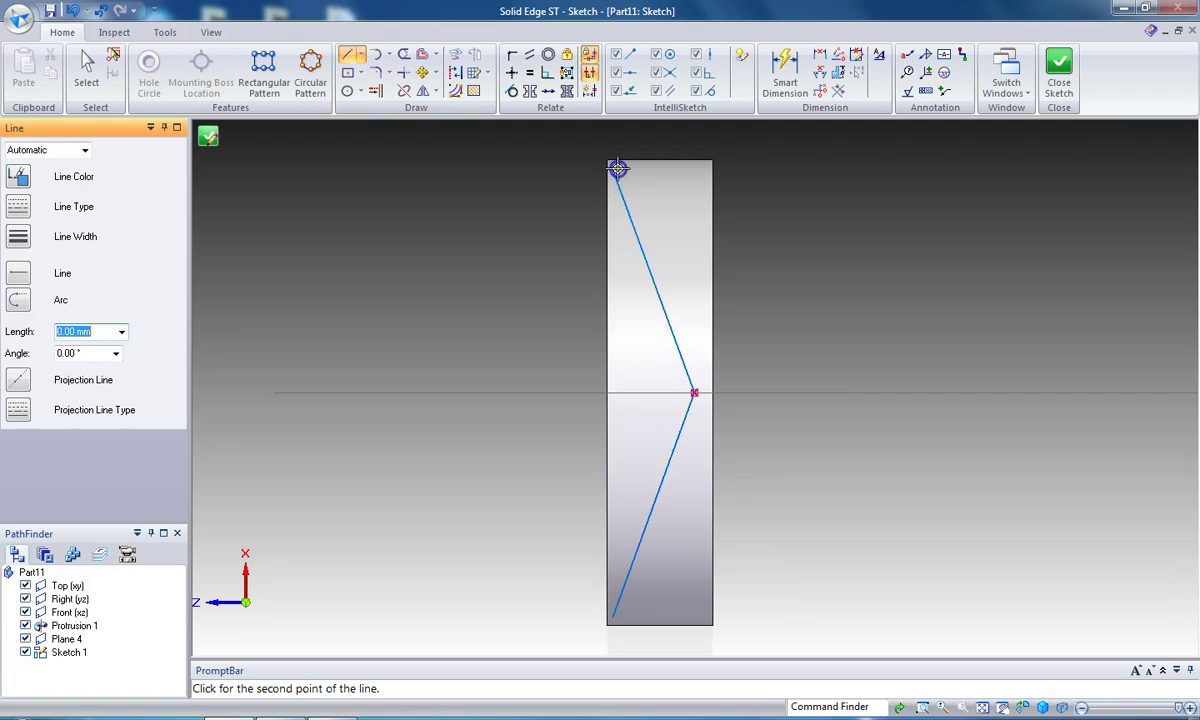
Offset the V line chain by 0.30 mm to one side
{"action": "left_click", "coordinate": [436, 54]}
{"action": "left_click", "coordinate": [449, 82]}
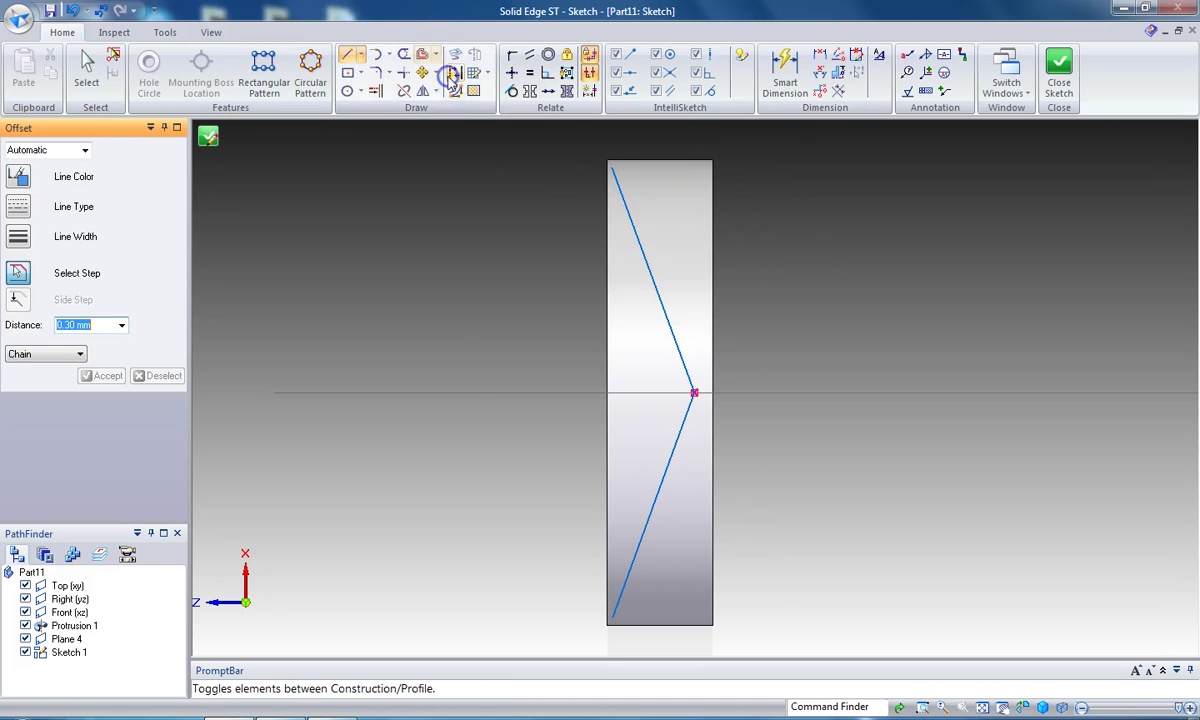
{"action": "left_click", "coordinate": [664, 322]}
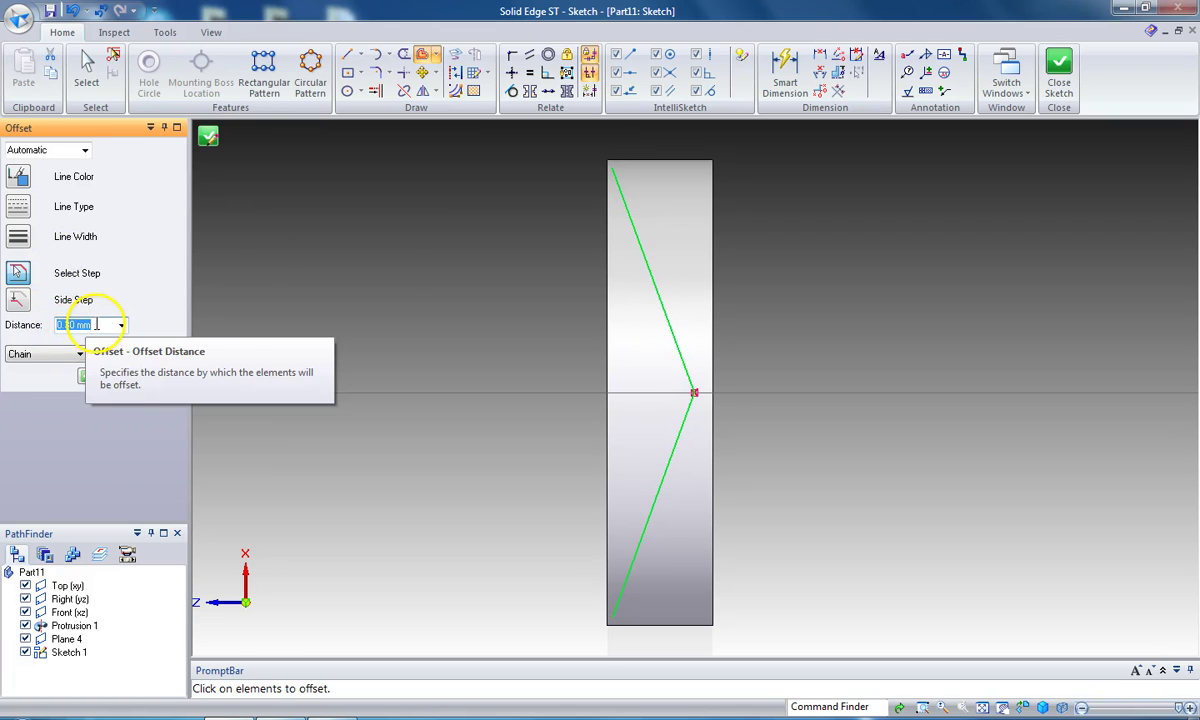
{"action": "left_click", "coordinate": [103, 324]}
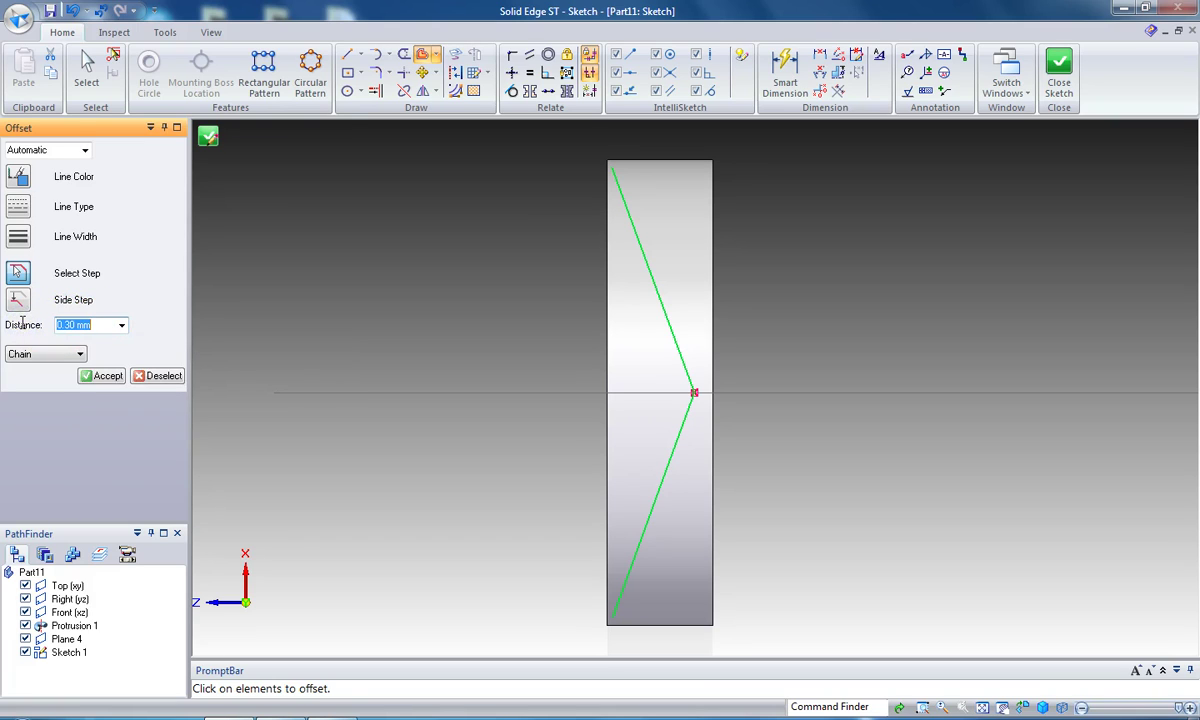
{"action": "key", "text": "Return"}
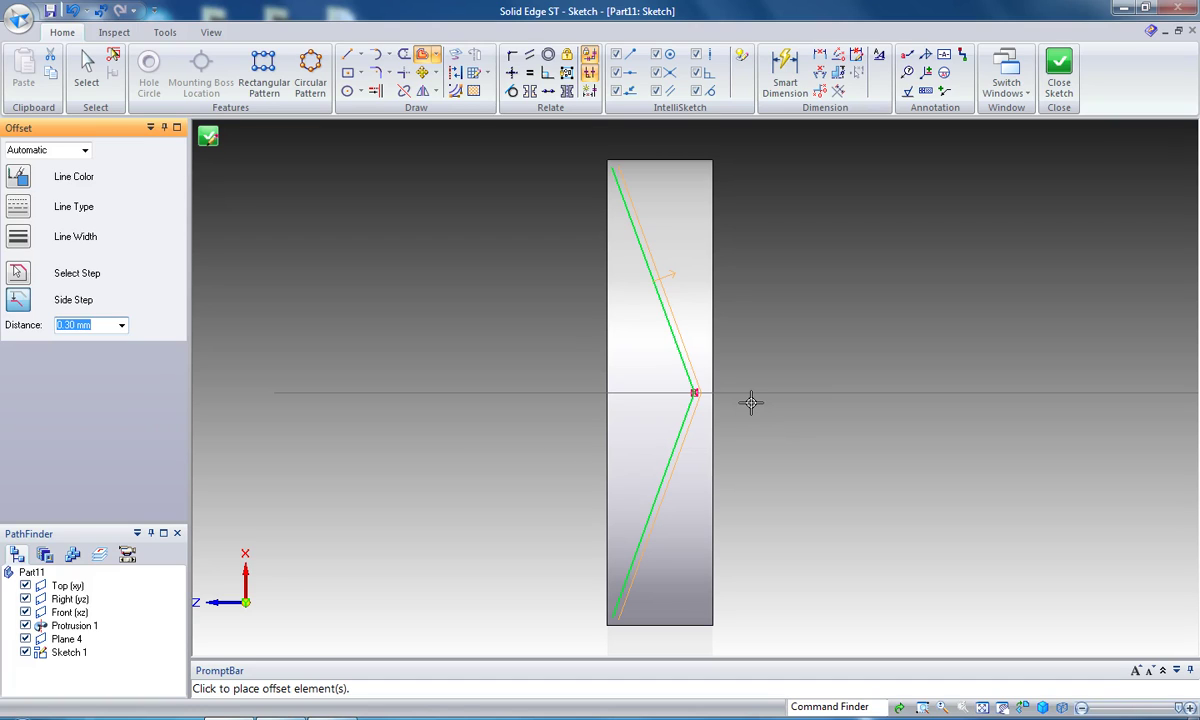
{"action": "left_click", "coordinate": [751, 402]}
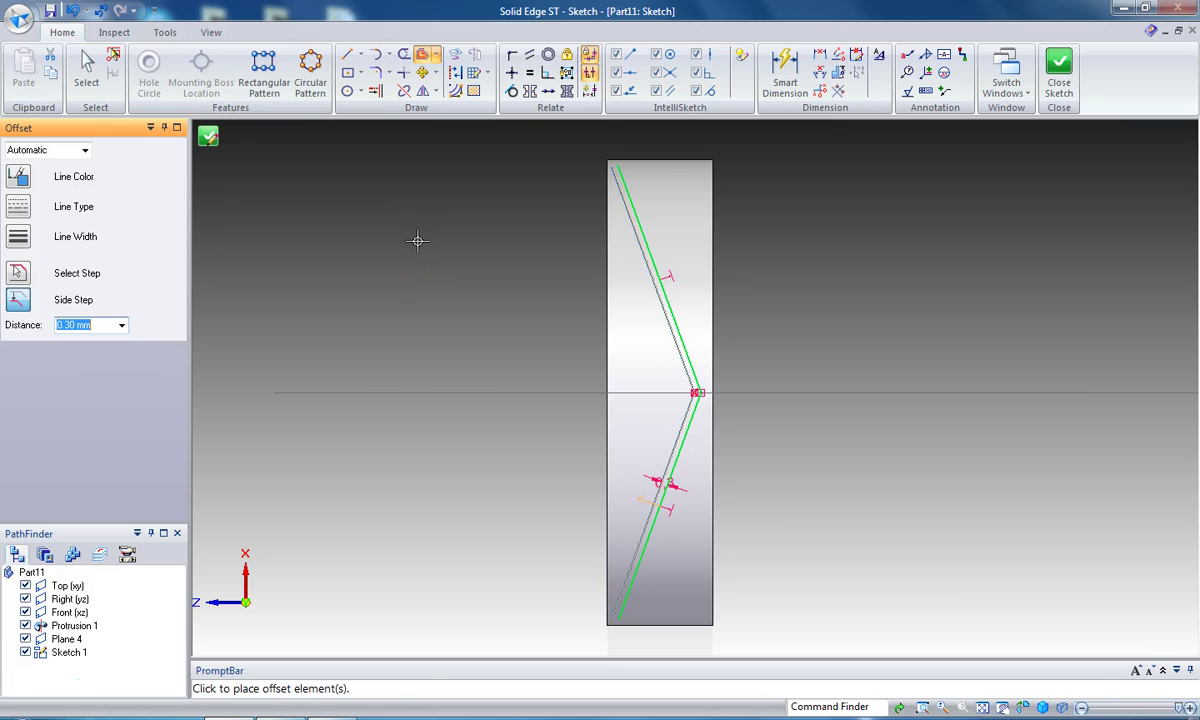
{"action": "left_click", "coordinate": [616, 169]}
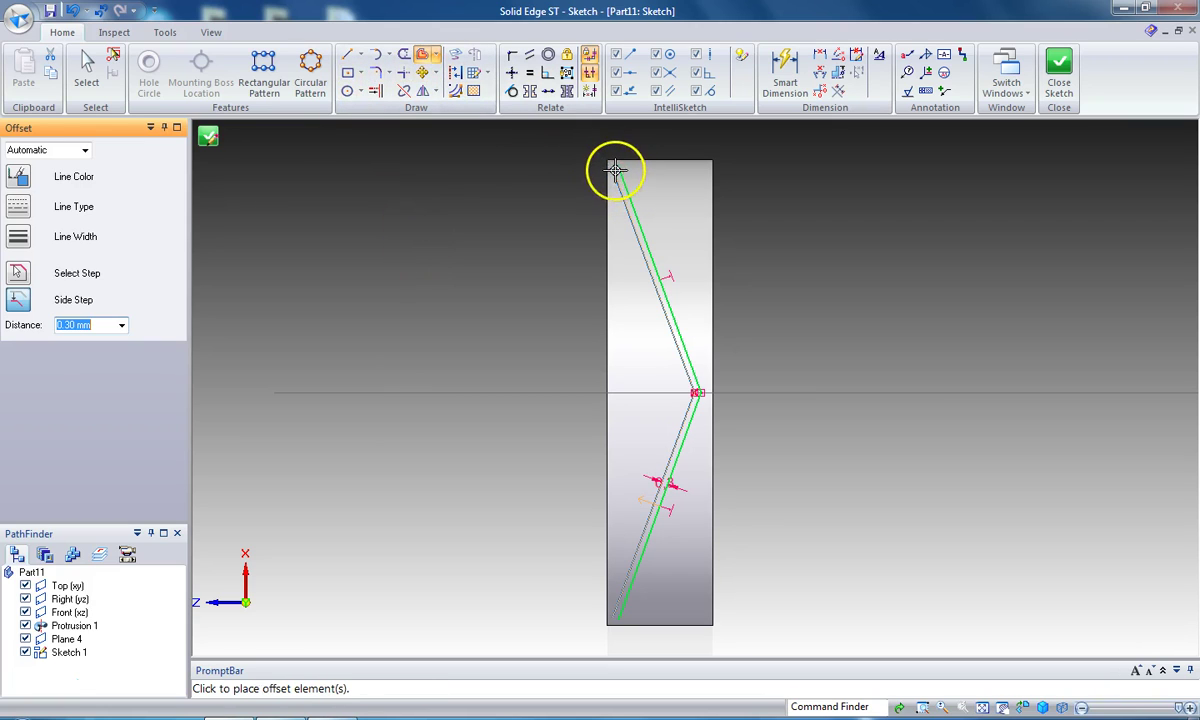
{"action": "left_click", "coordinate": [617, 168]}
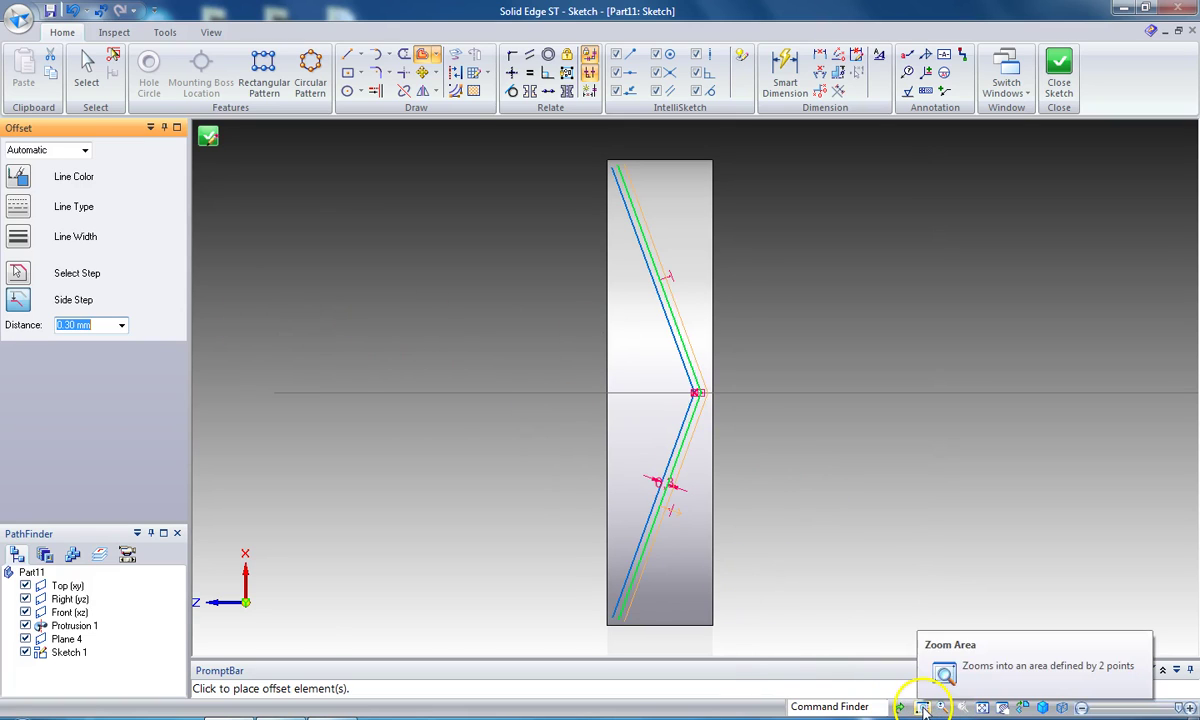
Draw the remaining V segment from the existing line's end and close the sketch
{"action": "left_click", "coordinate": [348, 54]}
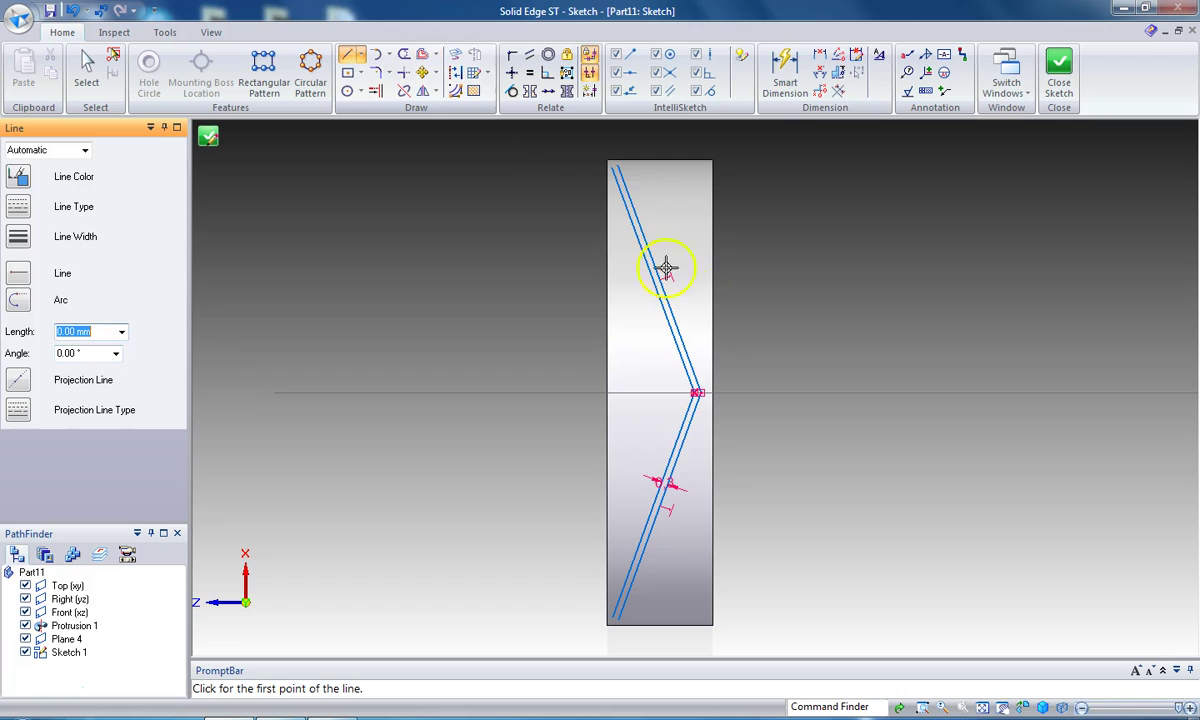
{"action": "left_click", "coordinate": [616, 166]}
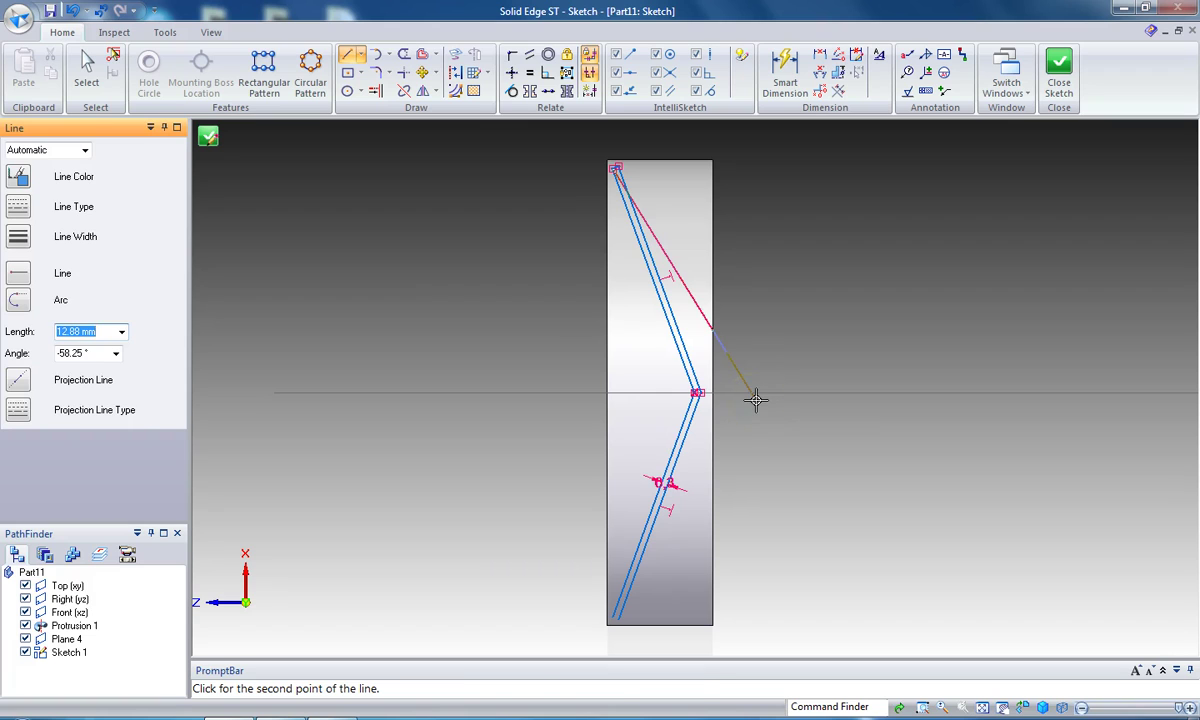
{"action": "key", "text": "Escape"}
{"action": "left_click", "coordinate": [348, 54]}
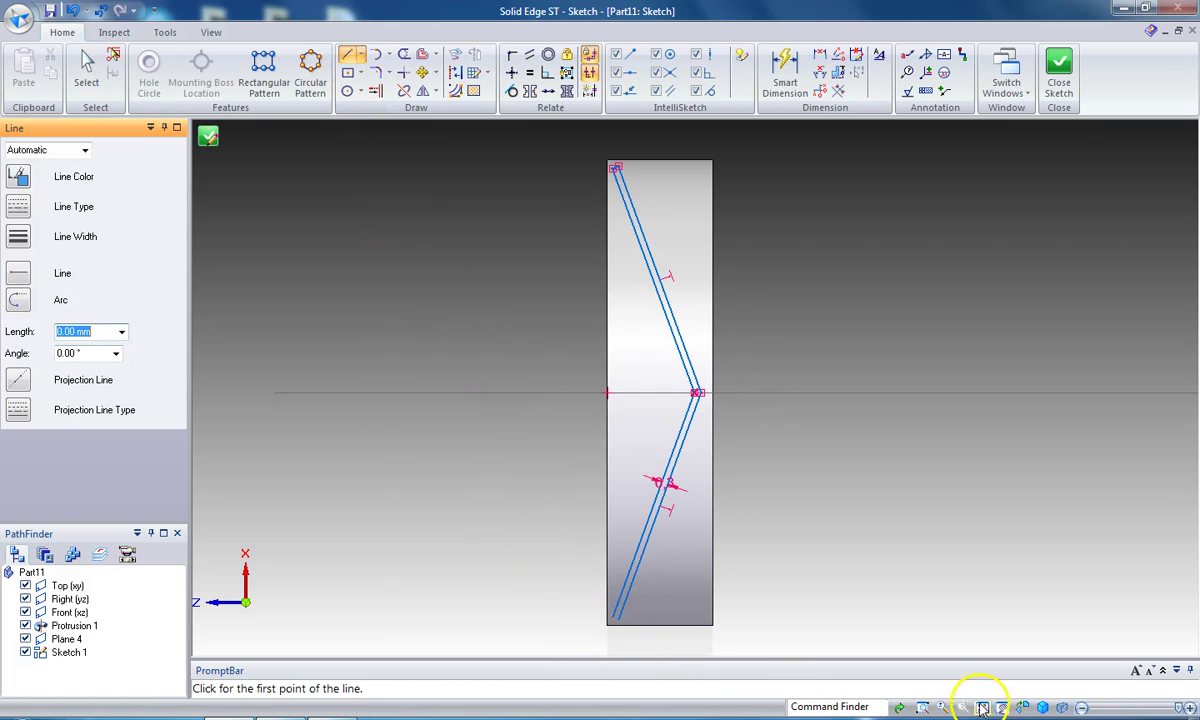
{"action": "left_click", "coordinate": [922, 707]}
{"action": "left_click_drag", "start_coordinate": [590, 580], "coordinate": [642, 636]}
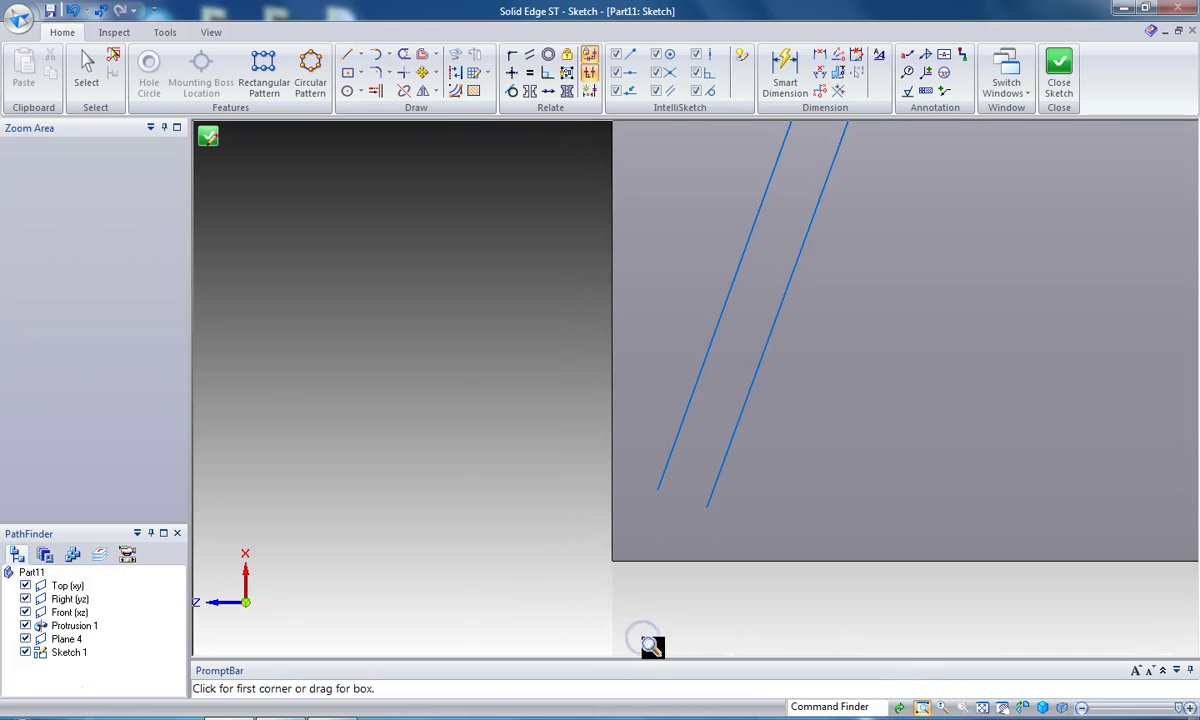
{"action": "left_click", "coordinate": [347, 54]}
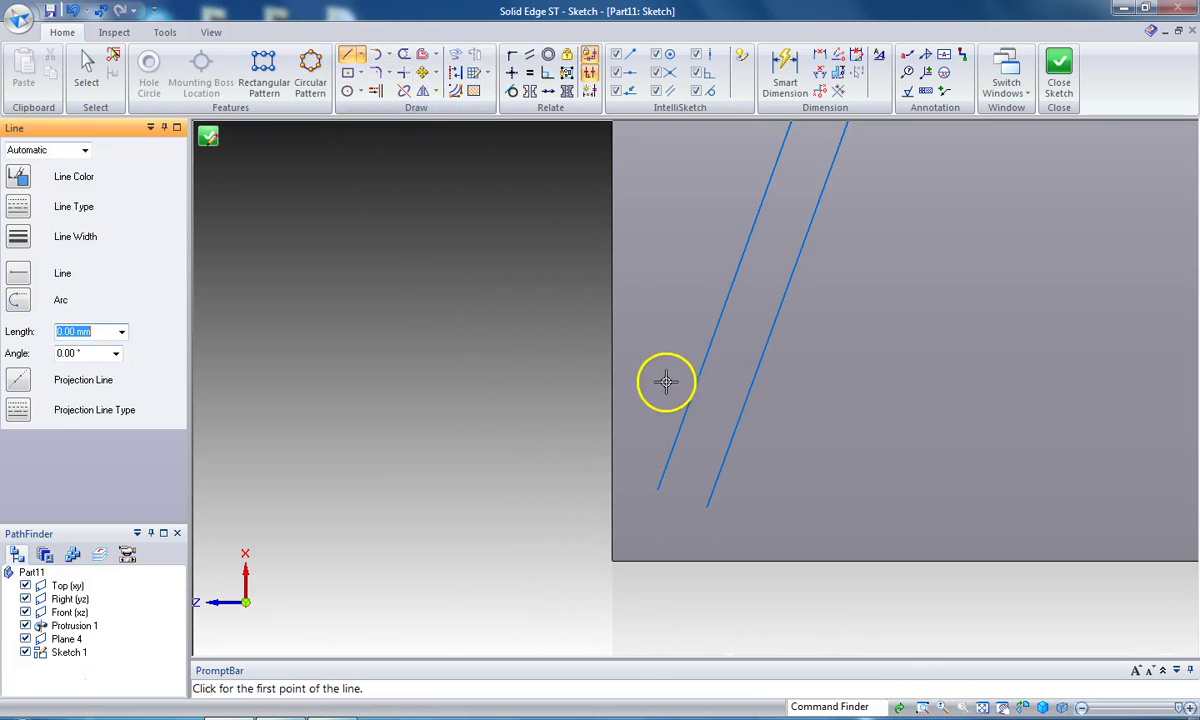
{"action": "left_click", "coordinate": [708, 506]}
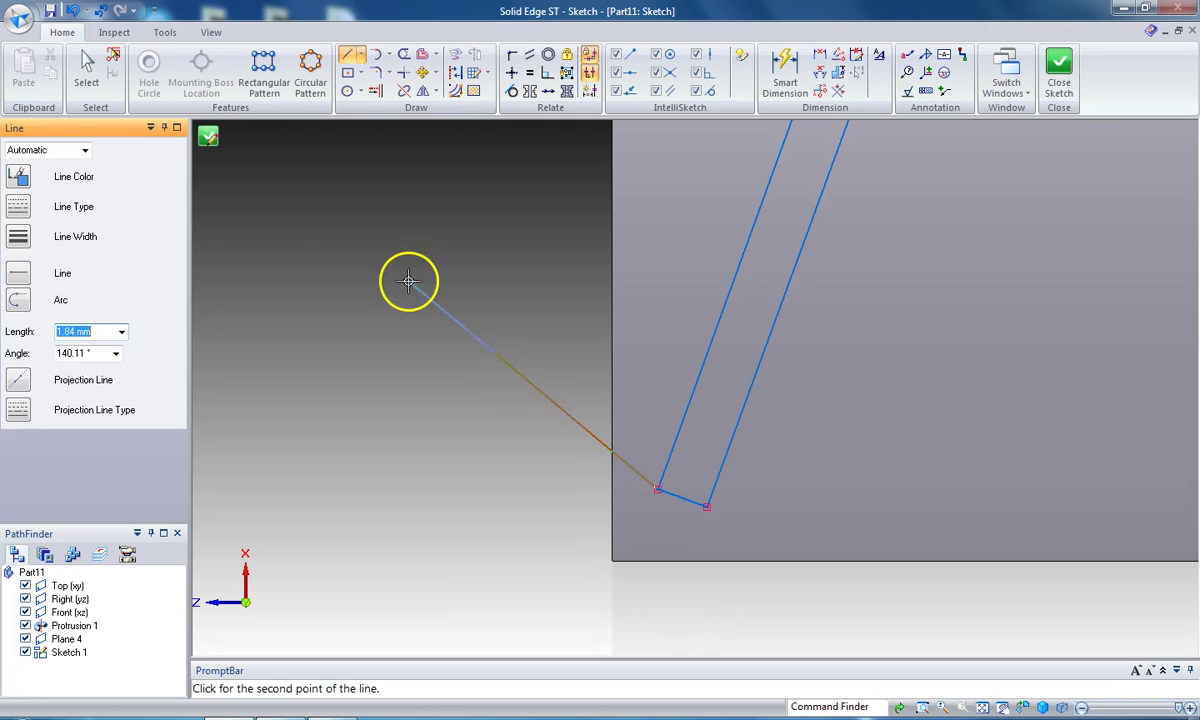
{"action": "left_click", "coordinate": [208, 137]}
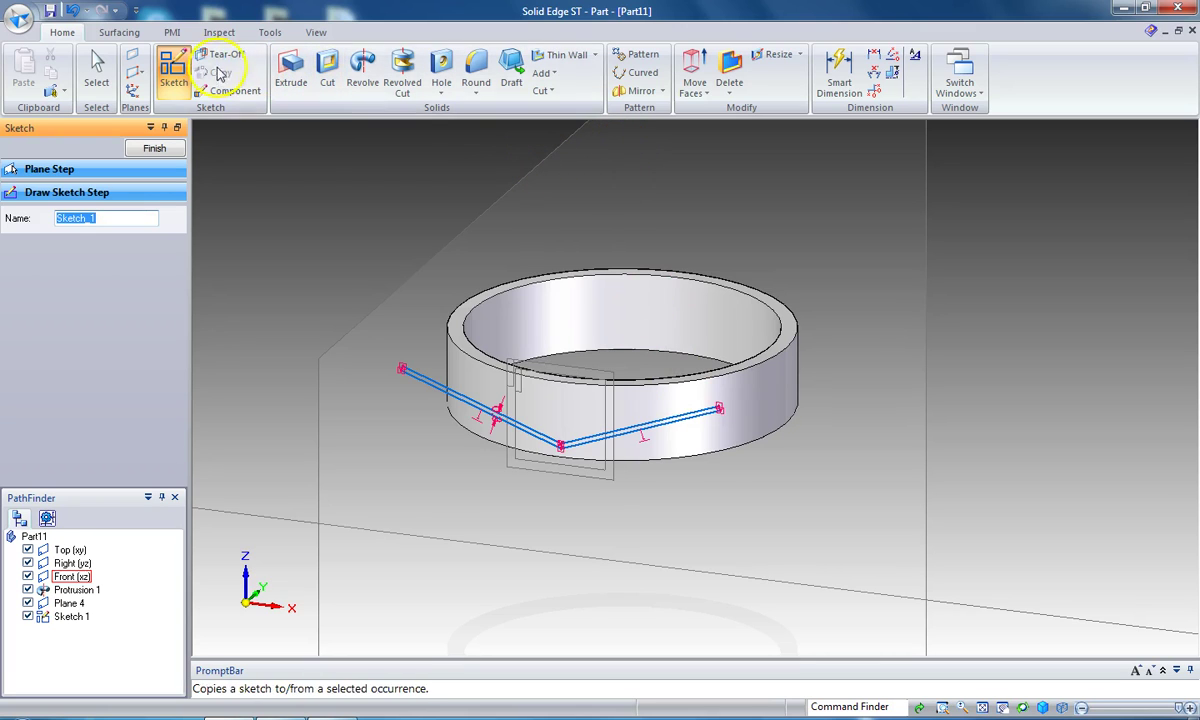
Project the V sketch onto the ring's outer face as Projection 1 and hide Sketch 1
{"action": "left_click", "coordinate": [119, 34]}
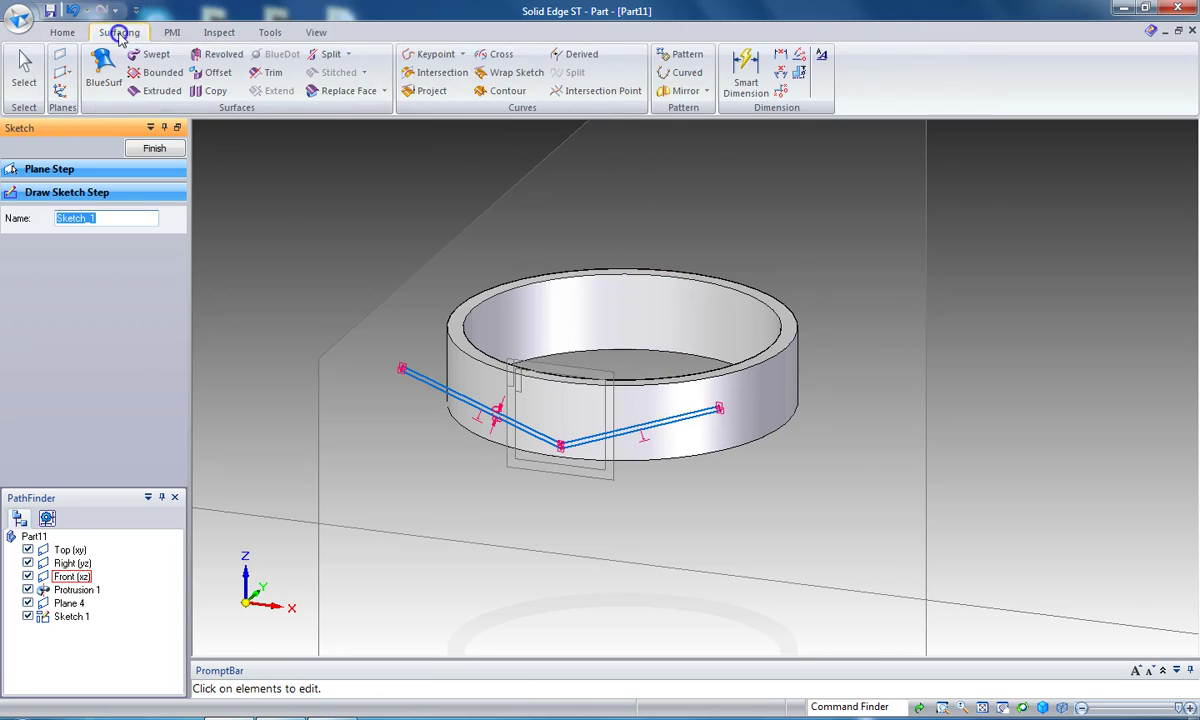
{"action": "left_click", "coordinate": [428, 92]}
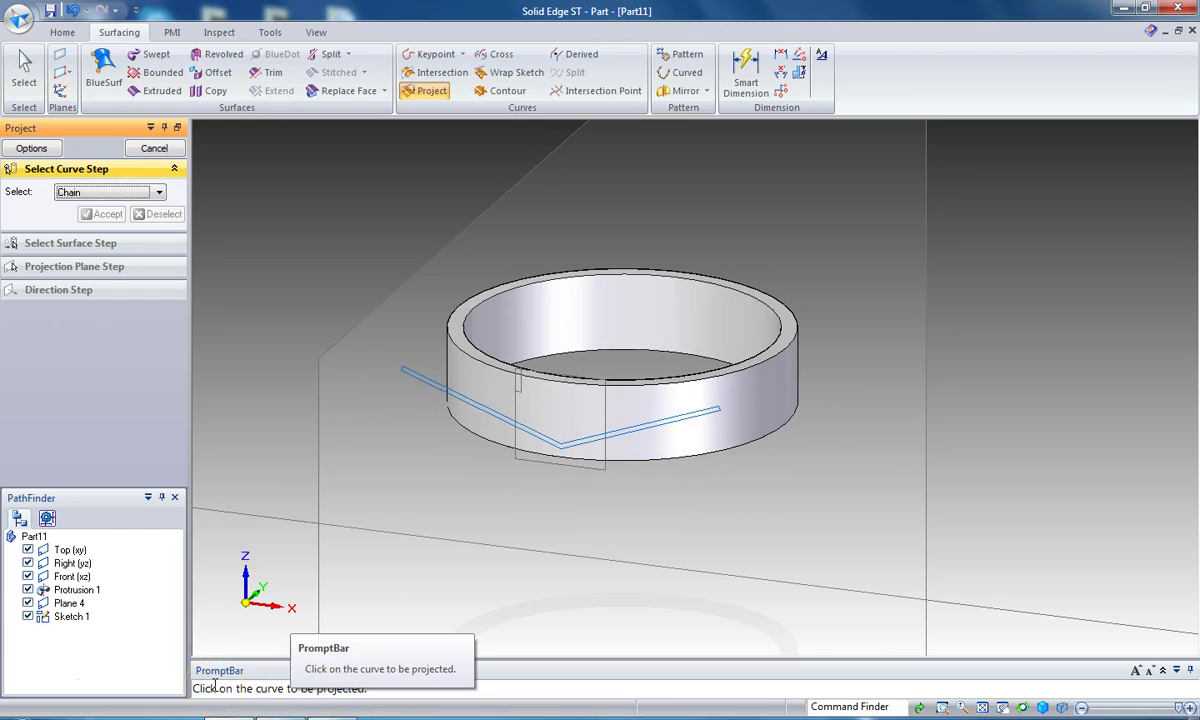
{"action": "left_click", "coordinate": [437, 390]}
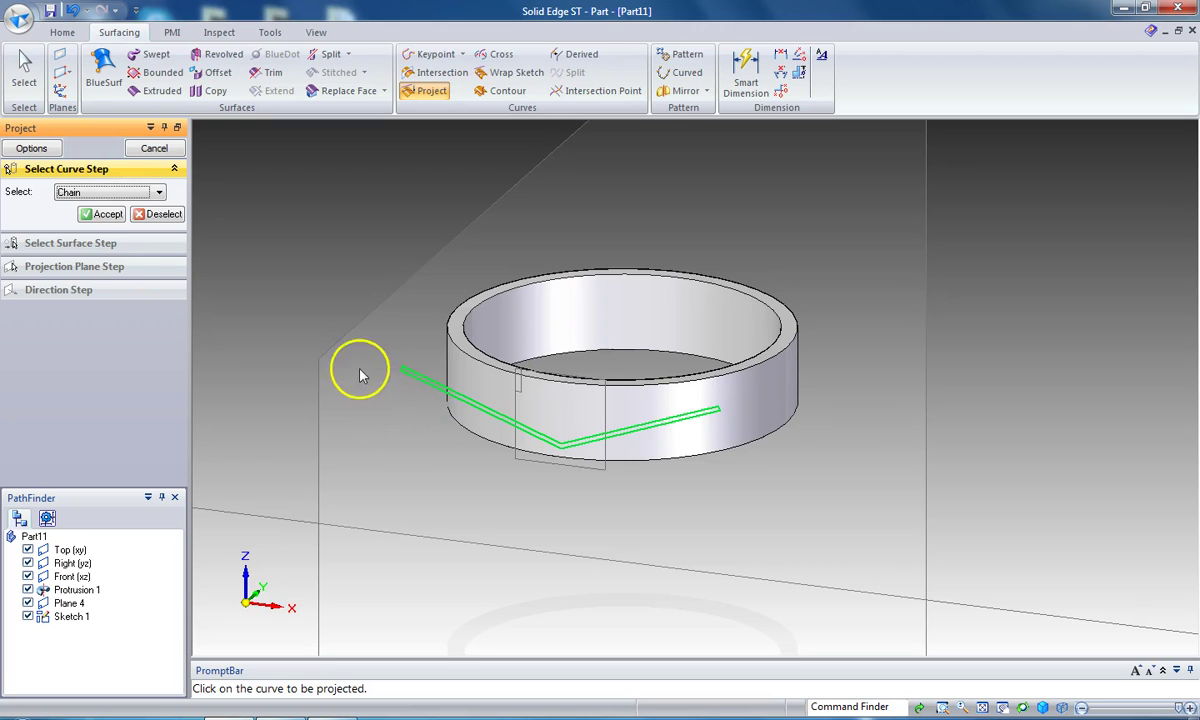
{"action": "left_click", "coordinate": [95, 215]}
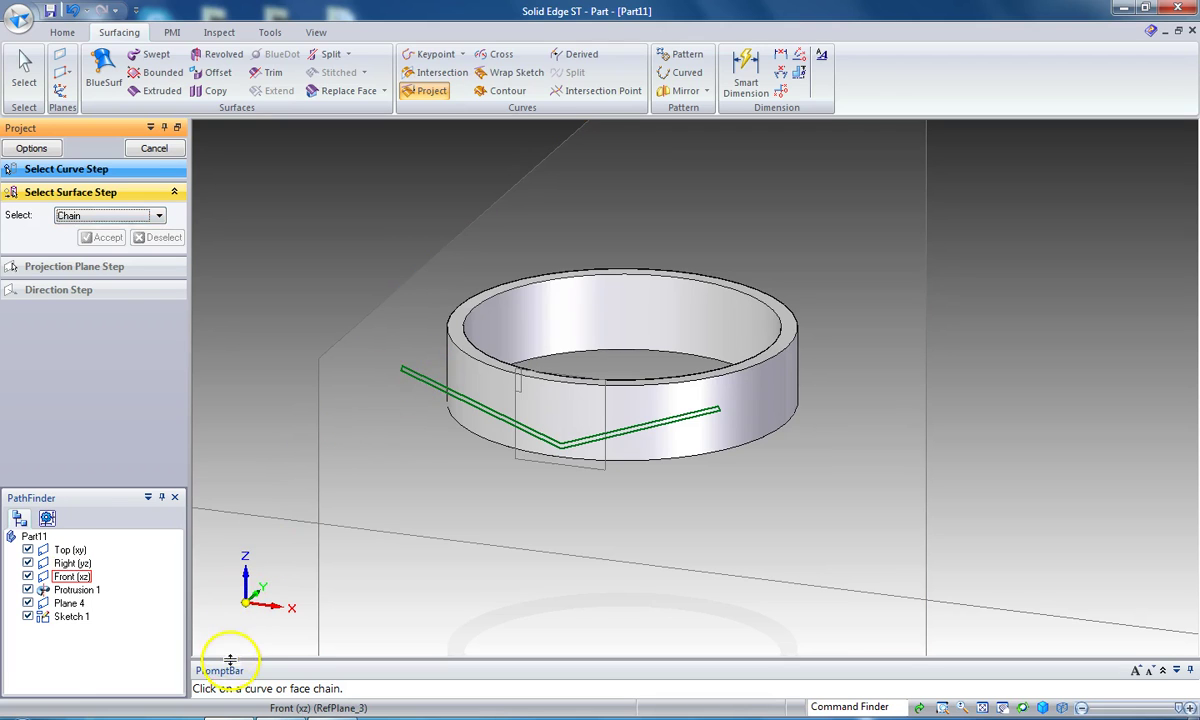
{"action": "left_click", "coordinate": [460, 372]}
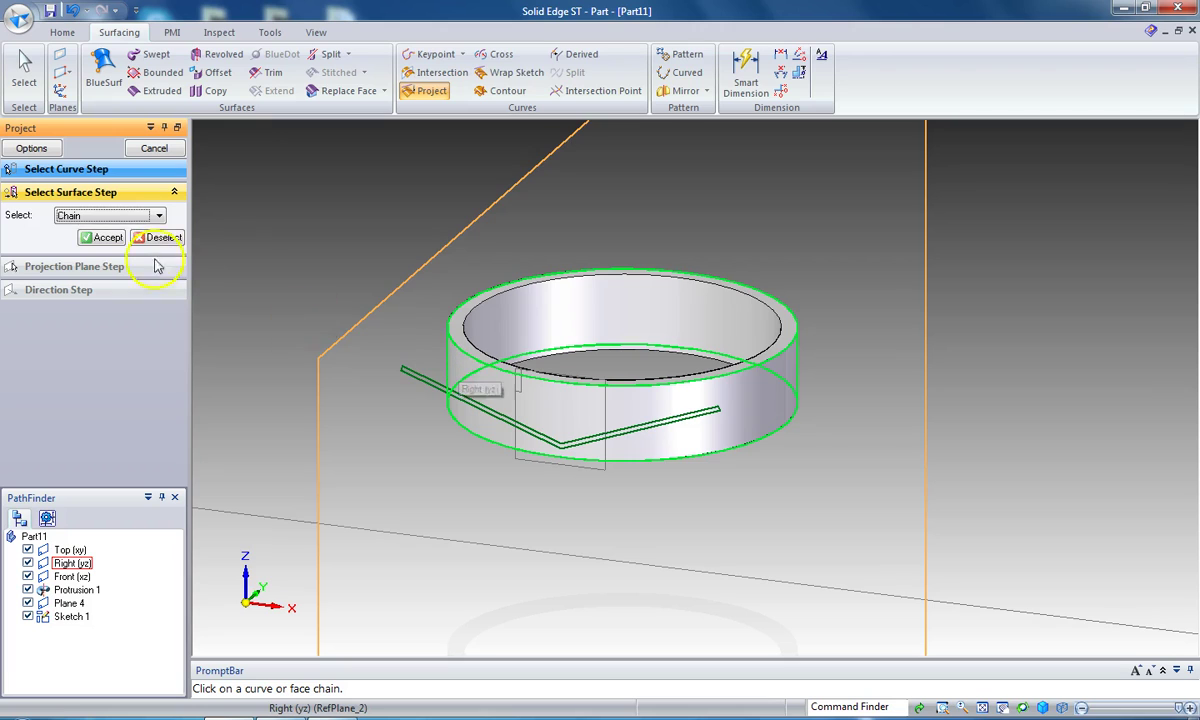
{"action": "left_click", "coordinate": [104, 239]}
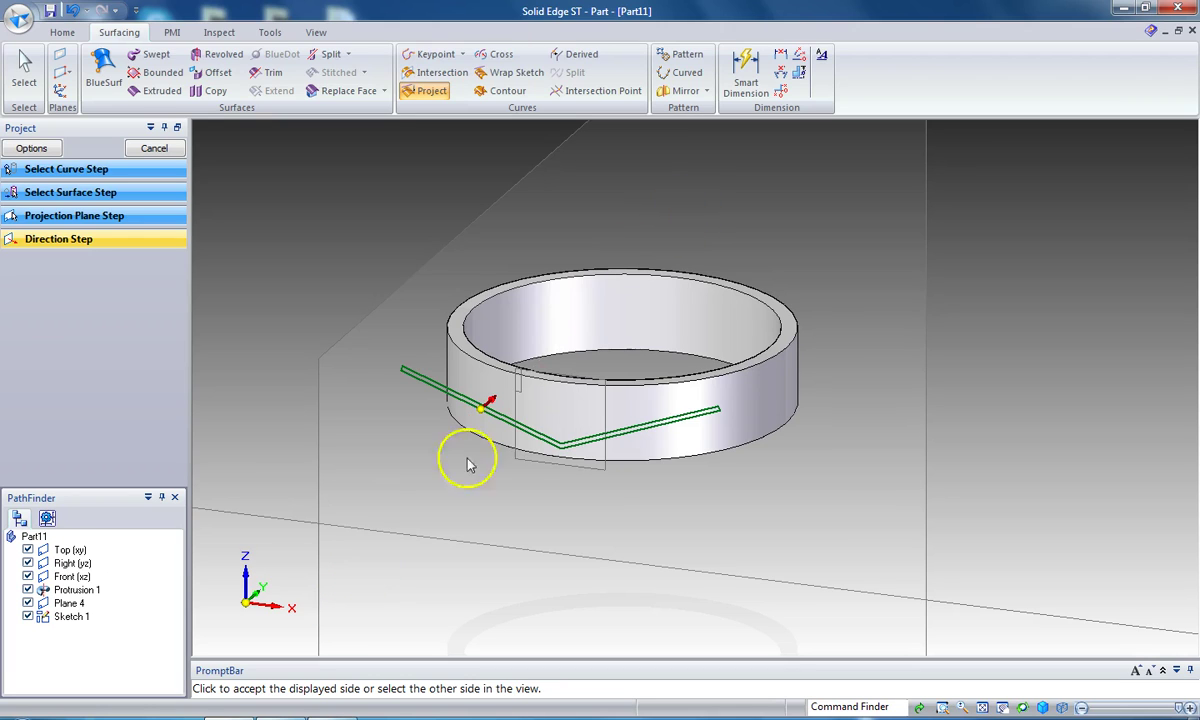
{"action": "left_click", "coordinate": [675, 213]}
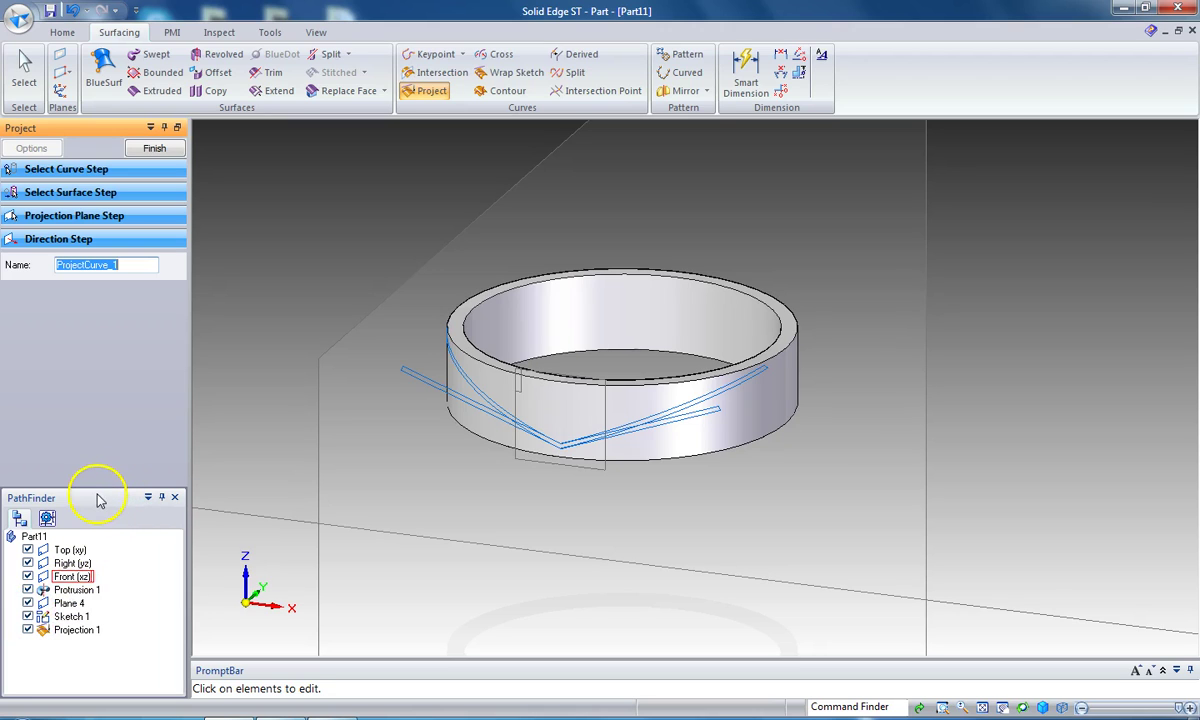
{"action": "left_click_drag", "start_coordinate": [97, 487], "coordinate": [100, 437]}
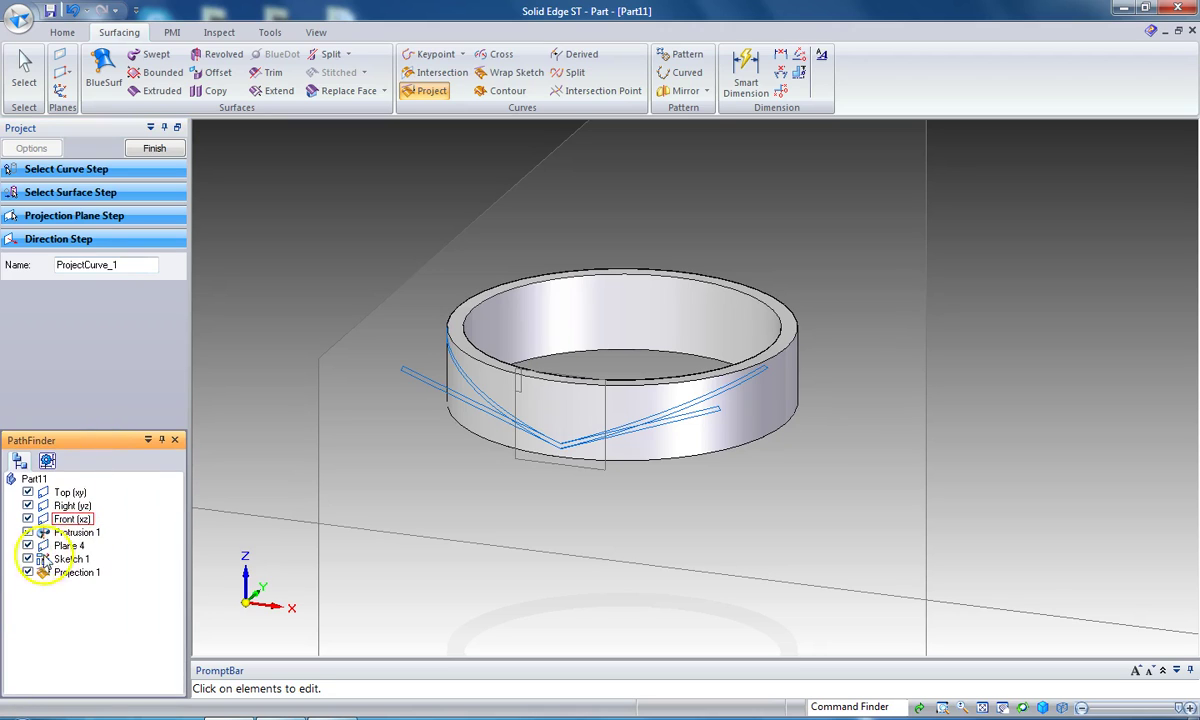
{"action": "left_click", "coordinate": [28, 559]}
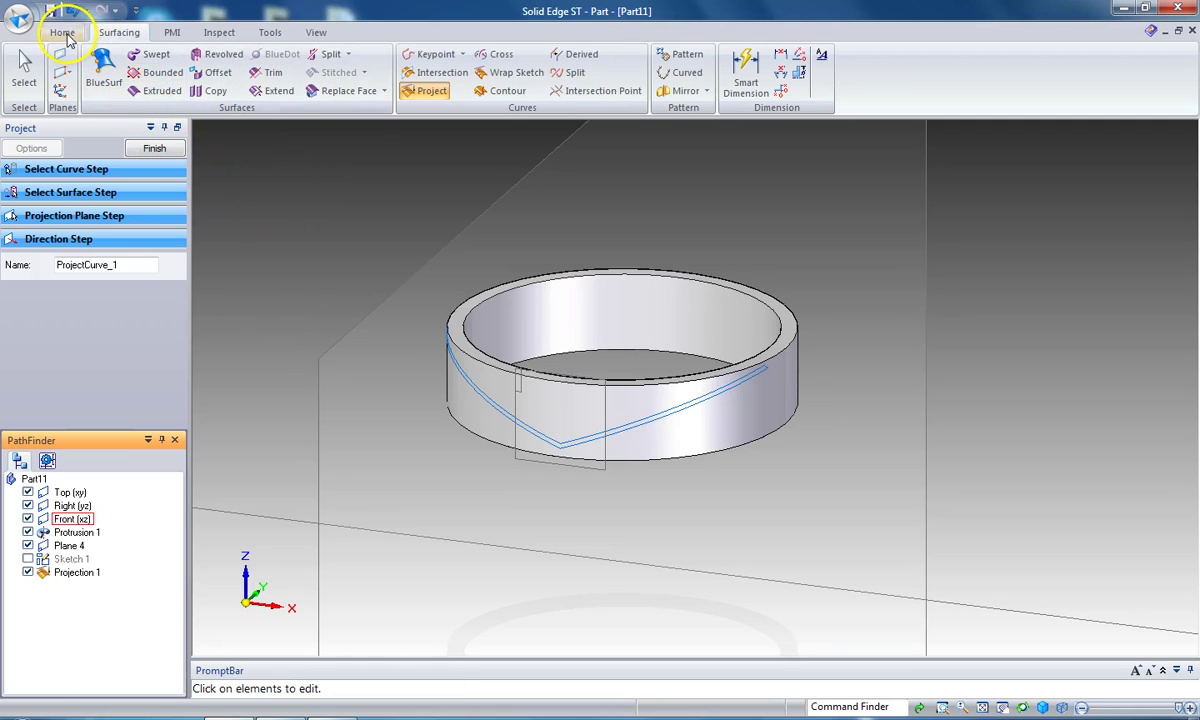
Add a 0.25 mm normal protrusion along the projected V curve on the ring
{"action": "left_click", "coordinate": [62, 33]}
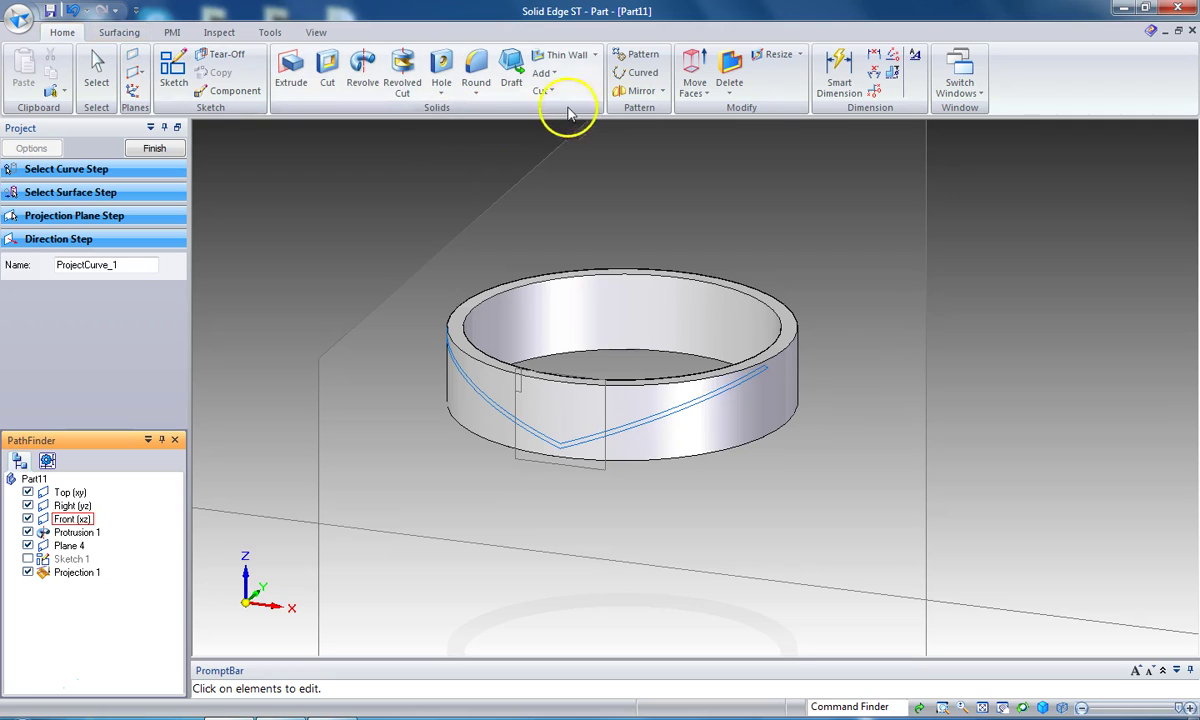
{"action": "left_click", "coordinate": [556, 78]}
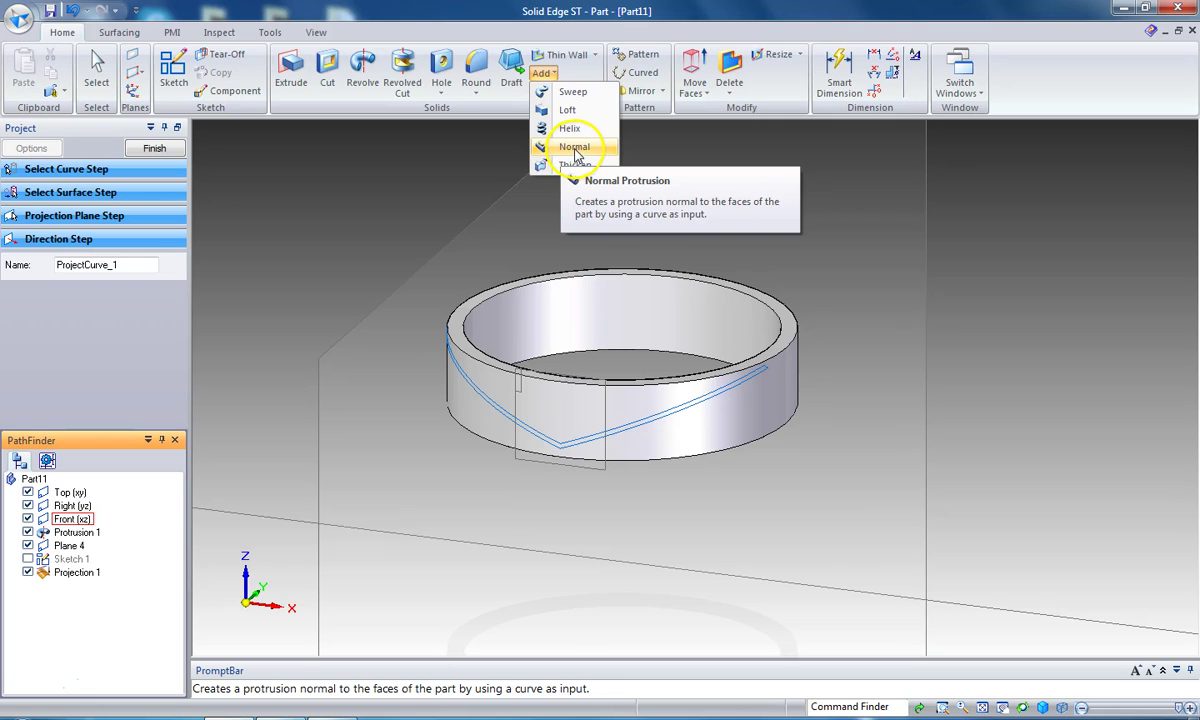
{"action": "left_click", "coordinate": [575, 148]}
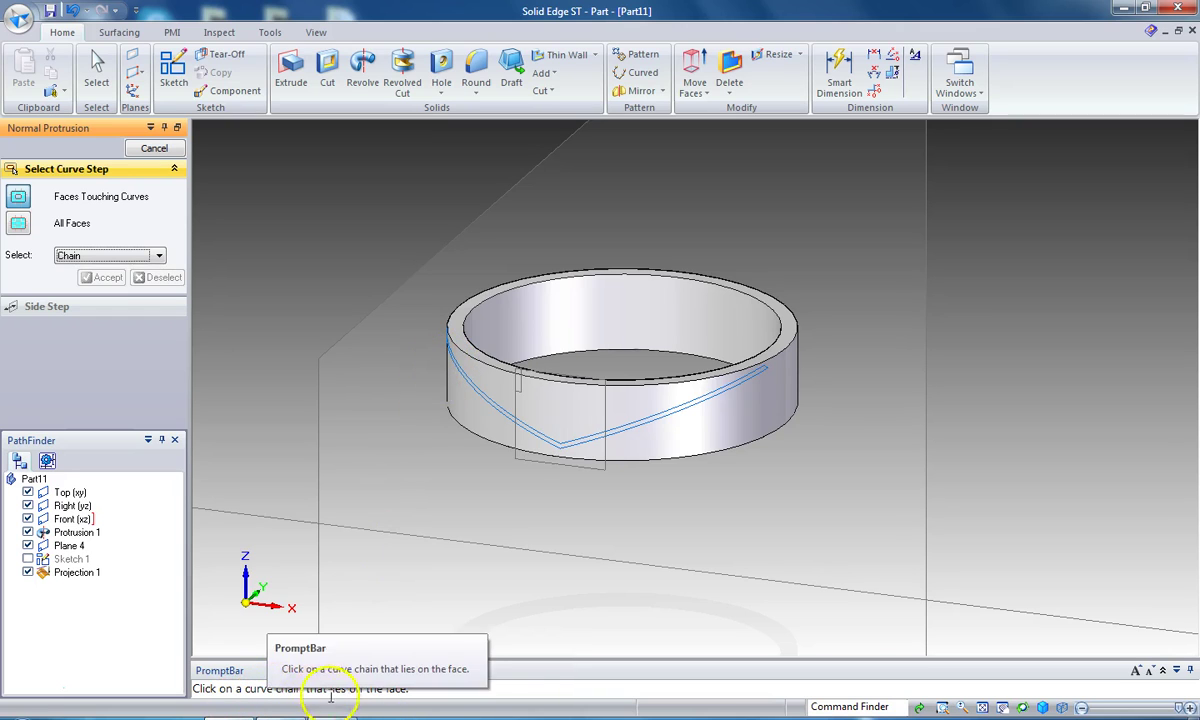
{"action": "left_click", "coordinate": [530, 435]}
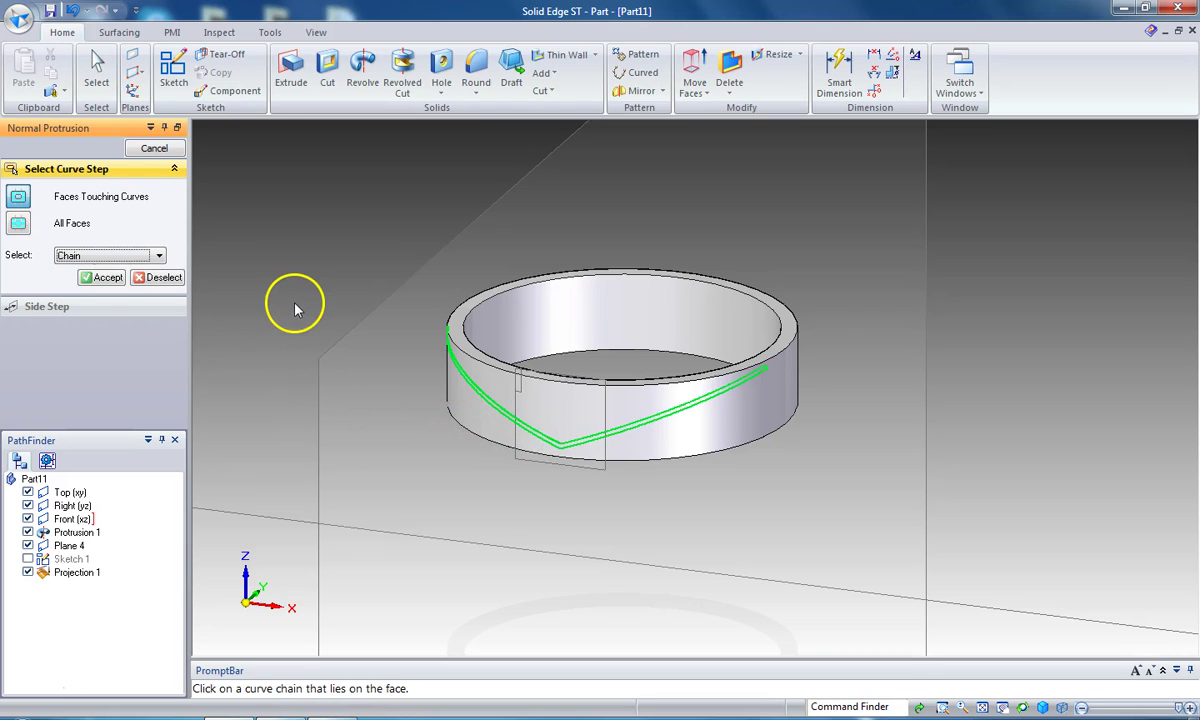
{"action": "left_click", "coordinate": [99, 278]}
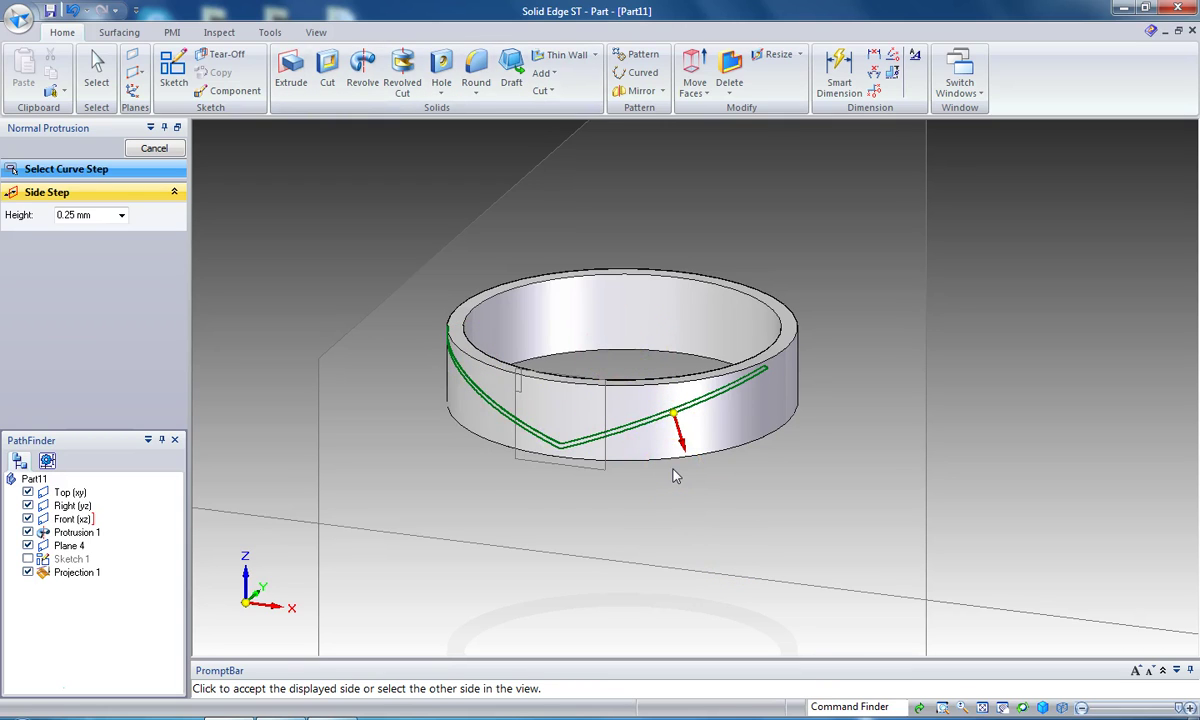
{"action": "left_click", "coordinate": [725, 515]}
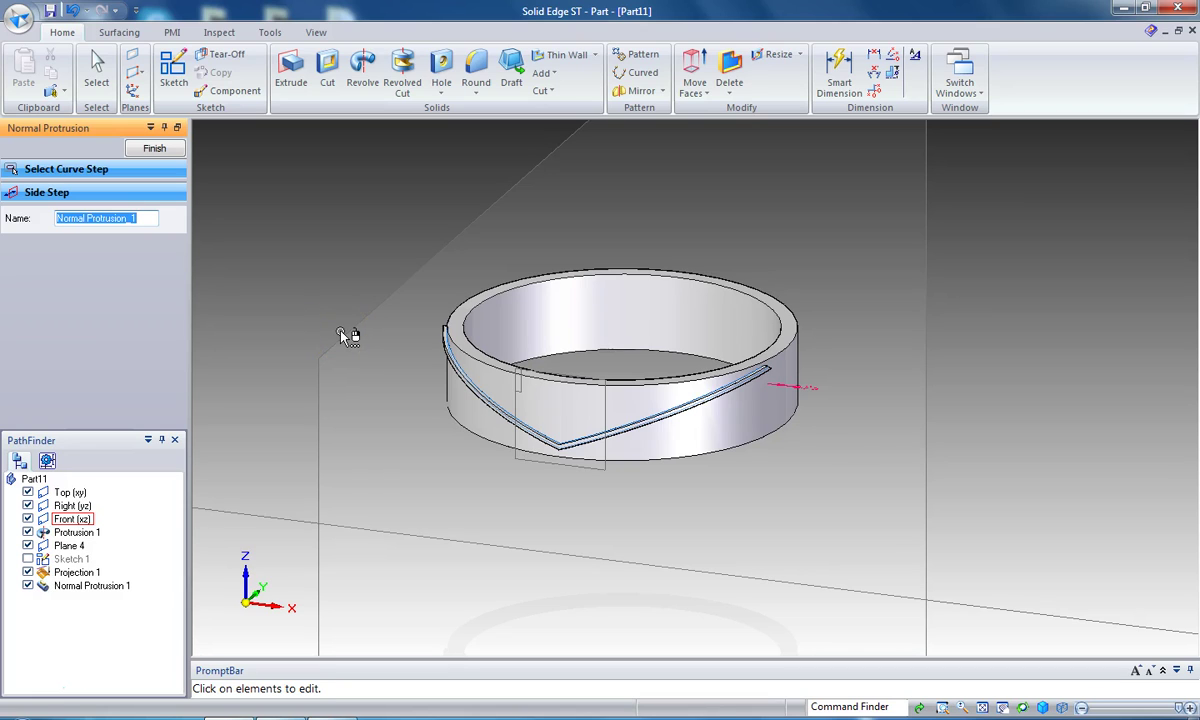
{"action": "left_click", "coordinate": [27, 200]}
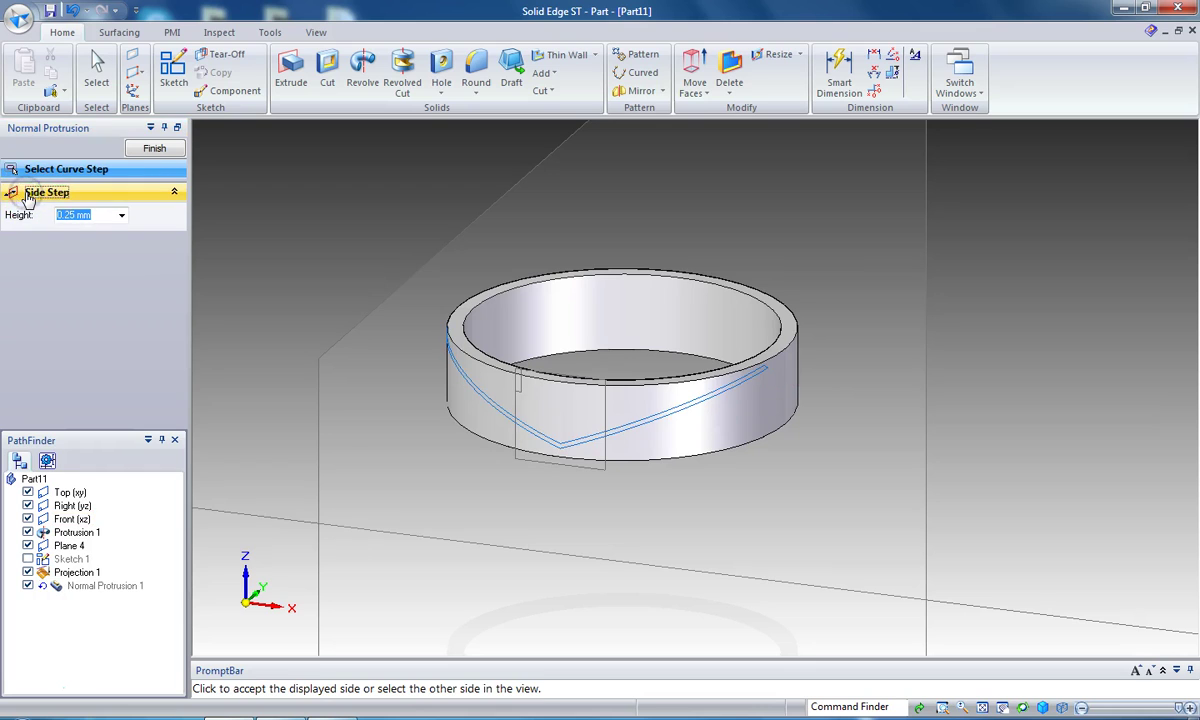
{"action": "left_click", "coordinate": [693, 450]}
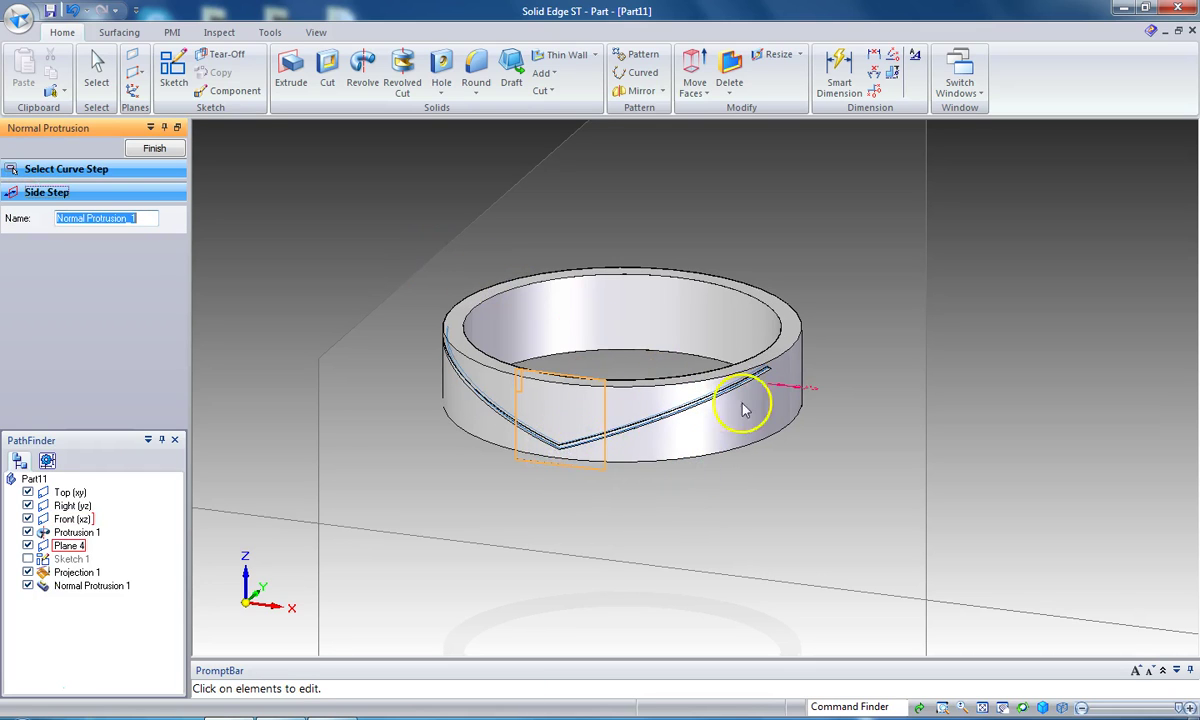
Finish the normal protrusion, zoom in on the band, and hide Projection 1
{"action": "left_click", "coordinate": [145, 152]}
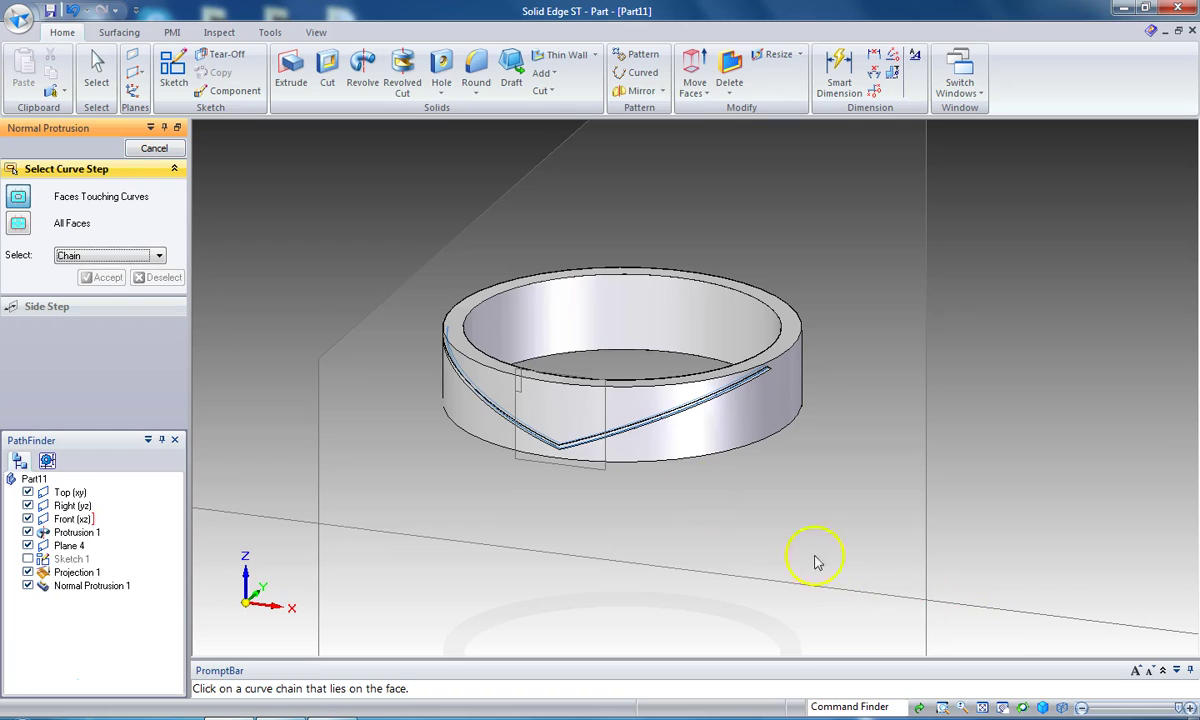
{"action": "left_click", "coordinate": [942, 707]}
{"action": "left_click_drag", "start_coordinate": [480, 305], "coordinate": [820, 535]}
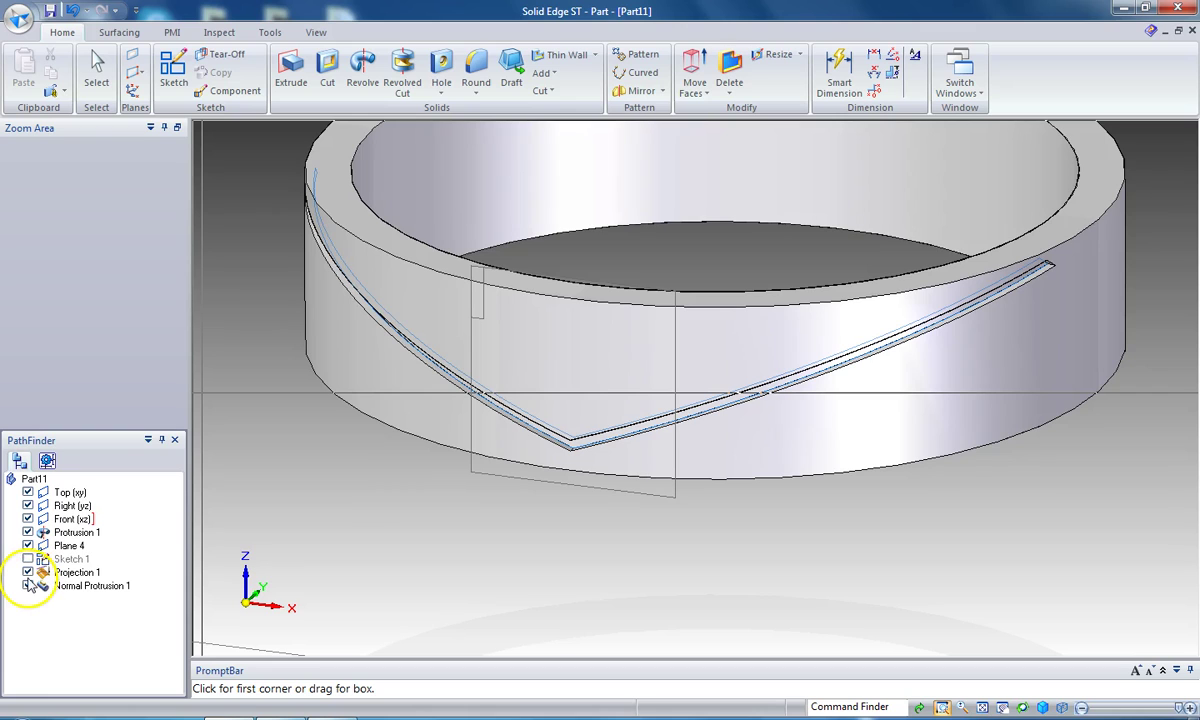
{"action": "left_click", "coordinate": [28, 572]}
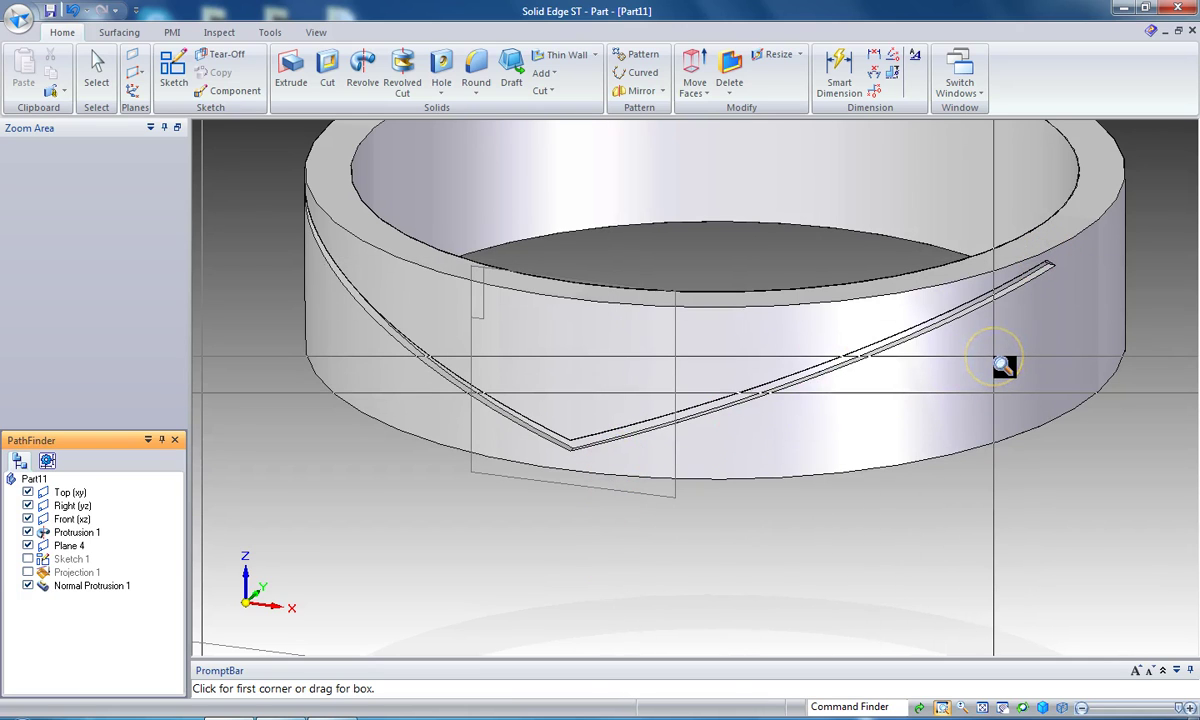
{"action": "left_click_drag", "start_coordinate": [852, 254], "coordinate": [678, 418]}
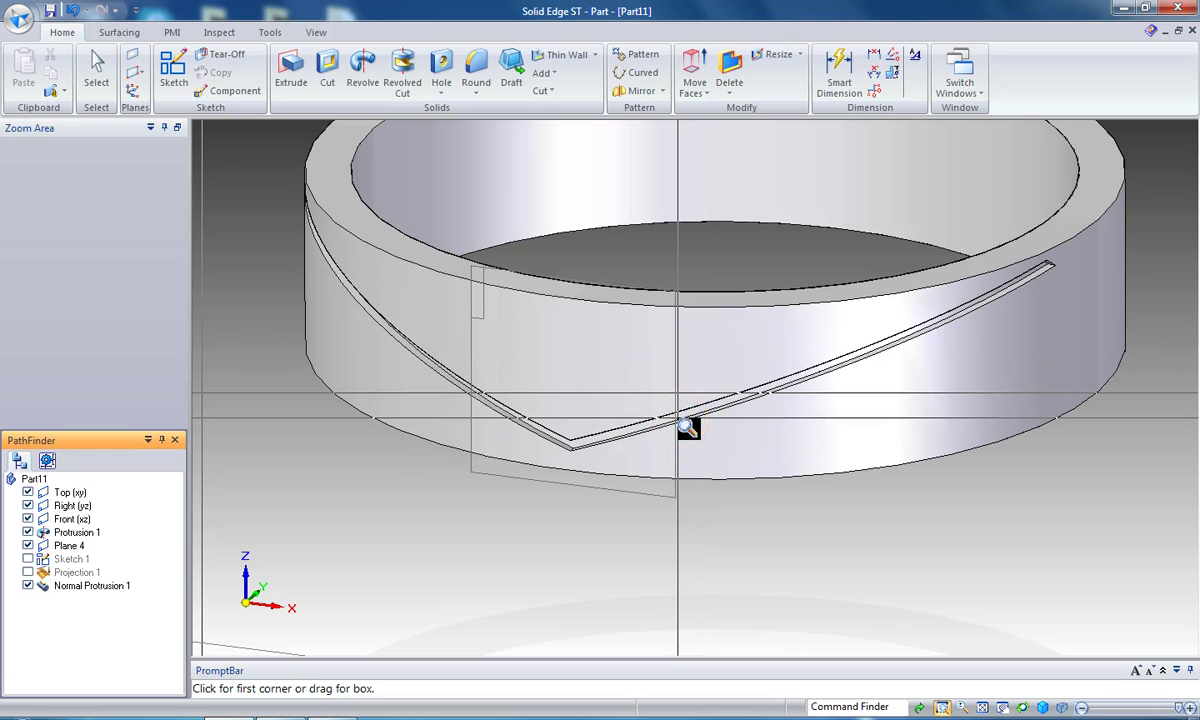
{"action": "left_click_drag", "start_coordinate": [678, 418], "coordinate": [762, 410]}
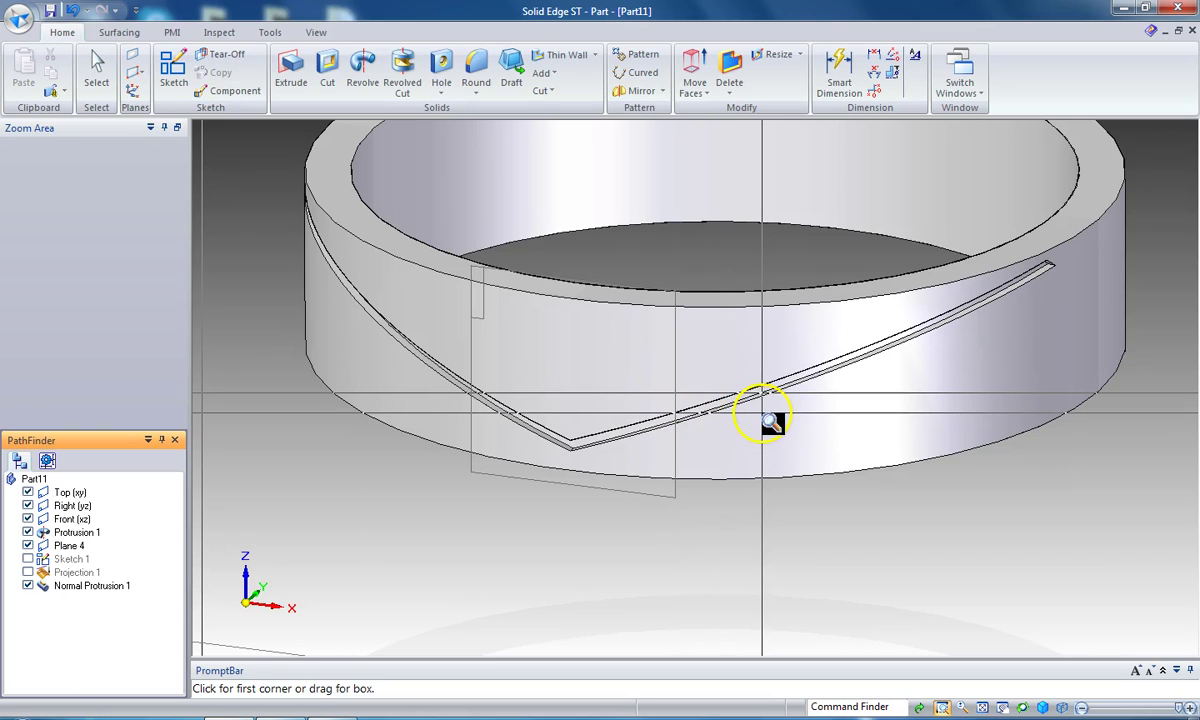